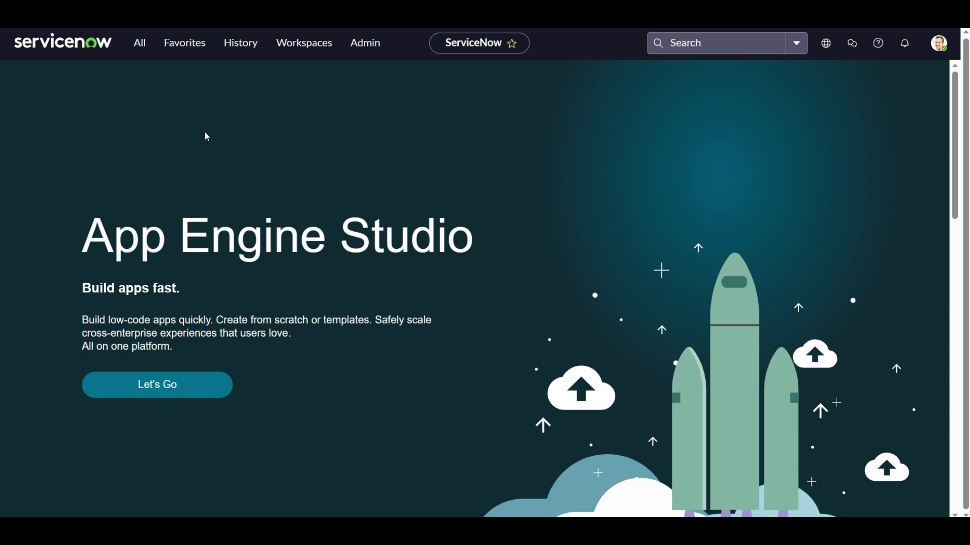
# - Filter the navigator for 'normalizat' and open Field Normalization > Configurations > All
pyautogui.click(147, 53)
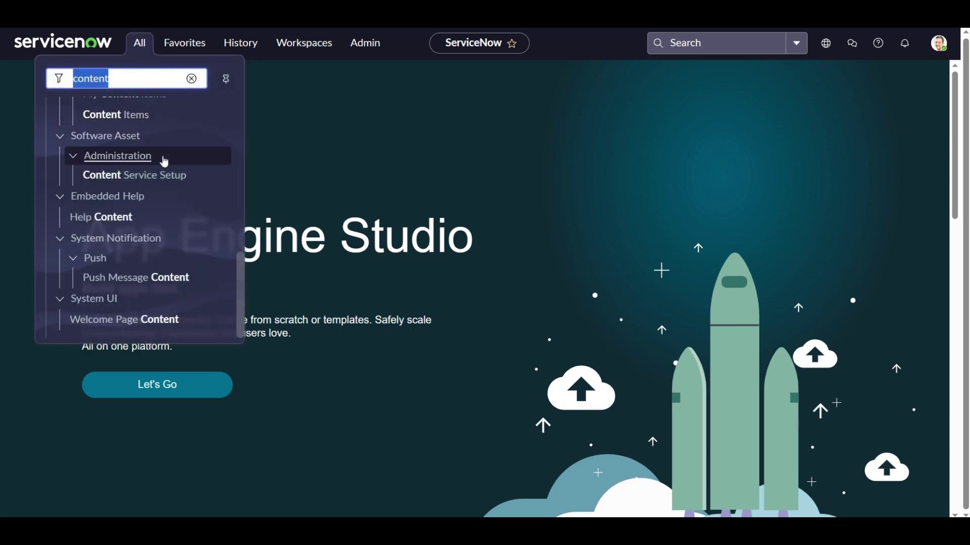
pyautogui.write('normalizat')
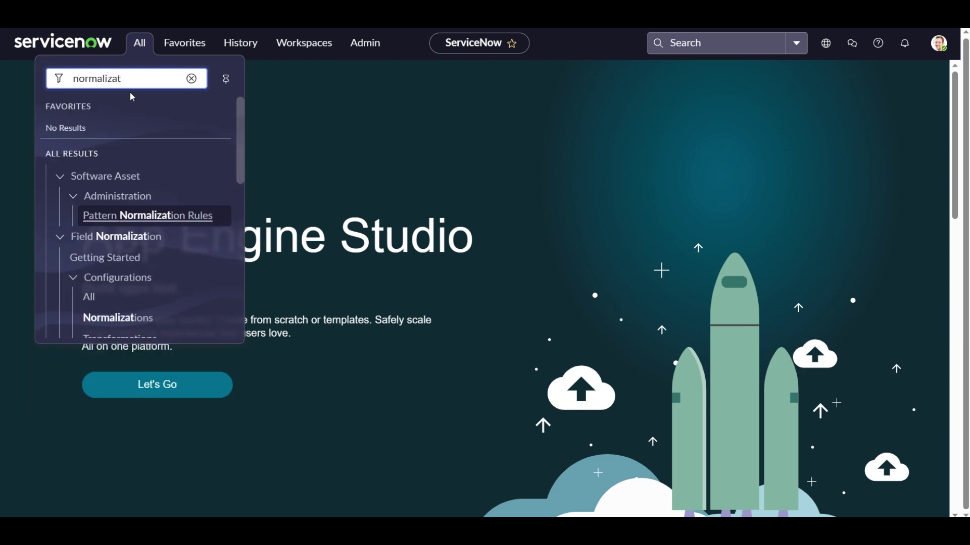
pyautogui.scroll(-1, 129, 244)
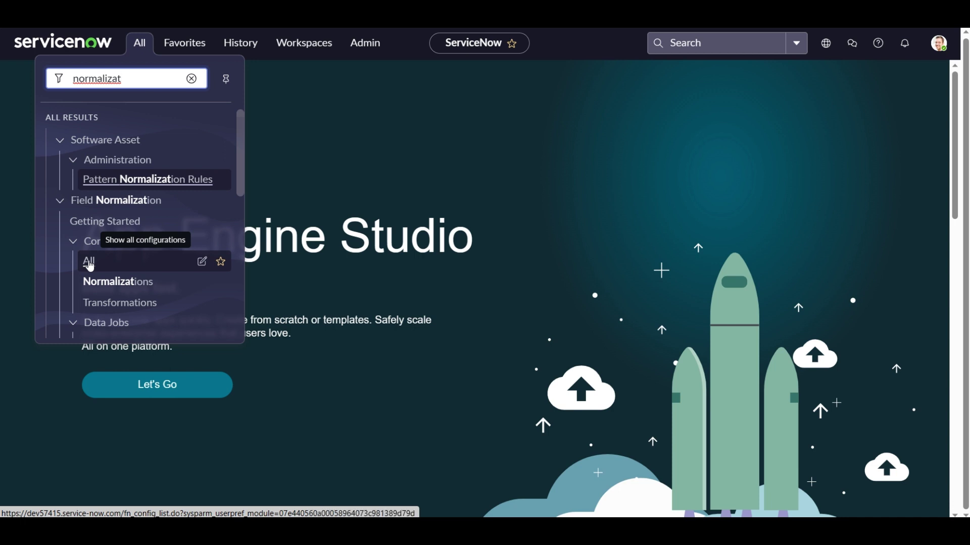
pyautogui.click(90, 263)
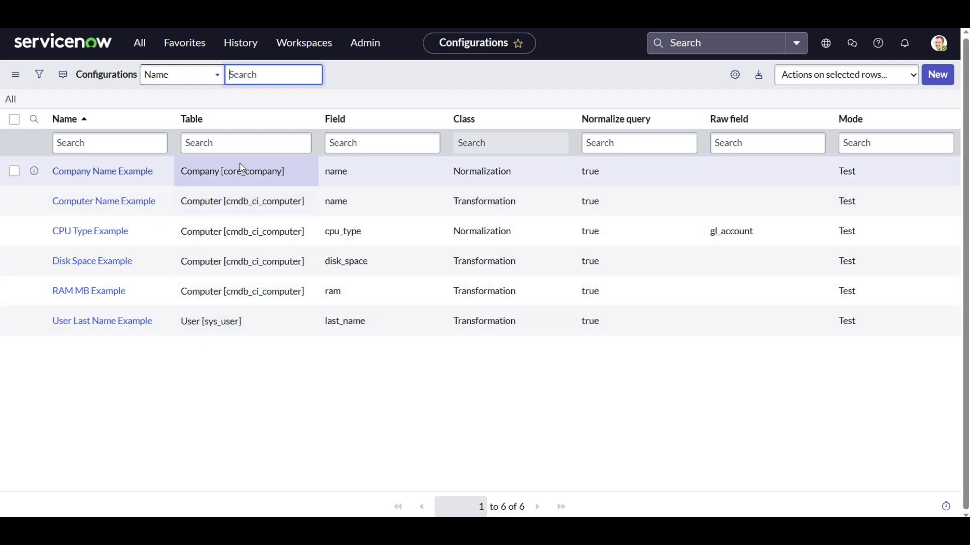
# - Open the Company Name Example normalization record from the Configurations list
pyautogui.click(130, 174)
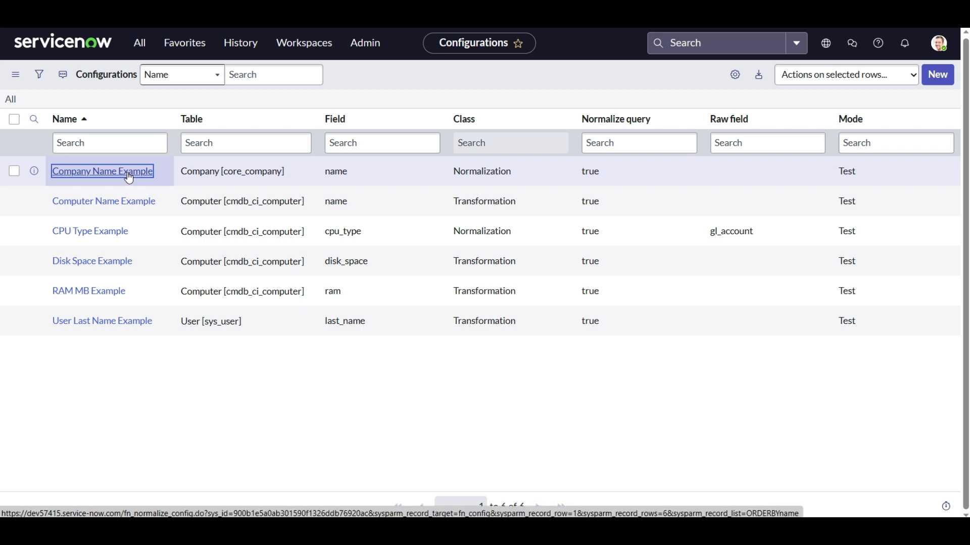
pyautogui.click(130, 174)
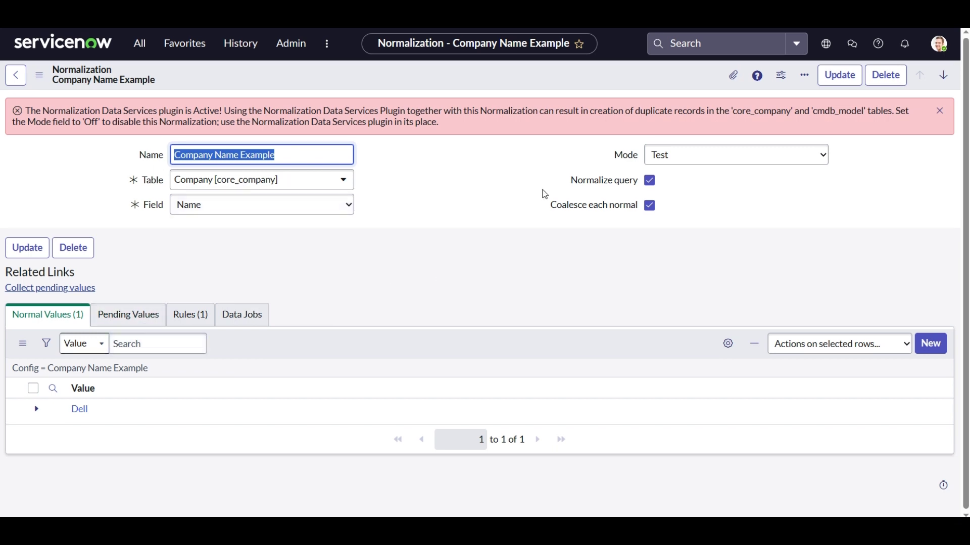
pyautogui.moveTo(603, 203)
pyautogui.click(18, 76)
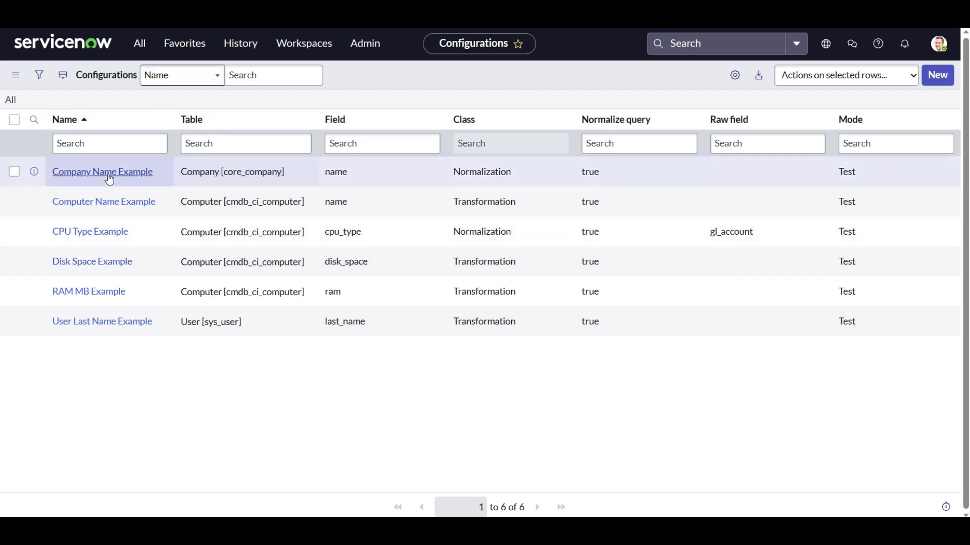
pyautogui.click(93, 178)
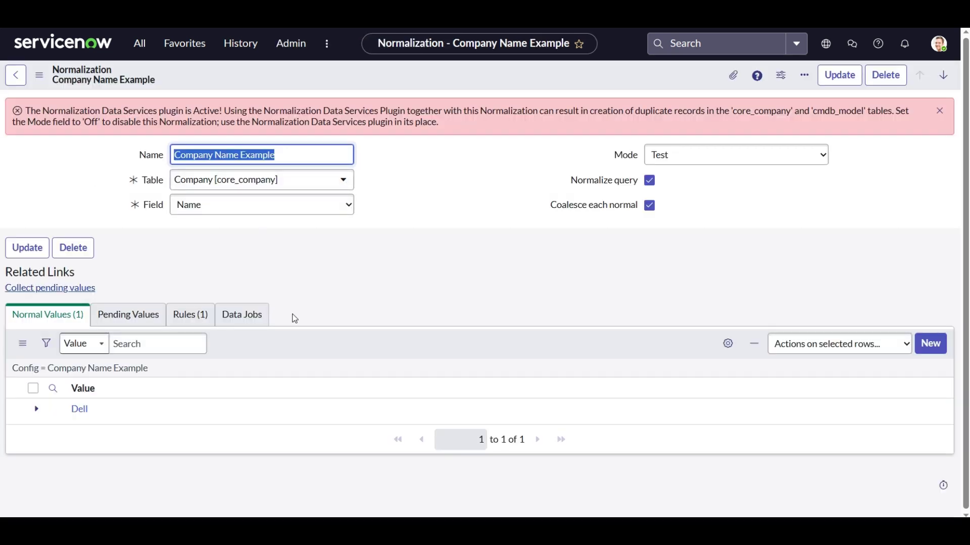
# - Review its Normal Values and Rules tabs, including the Dell\b.* rule mapping to Dell
pyautogui.click(192, 324)
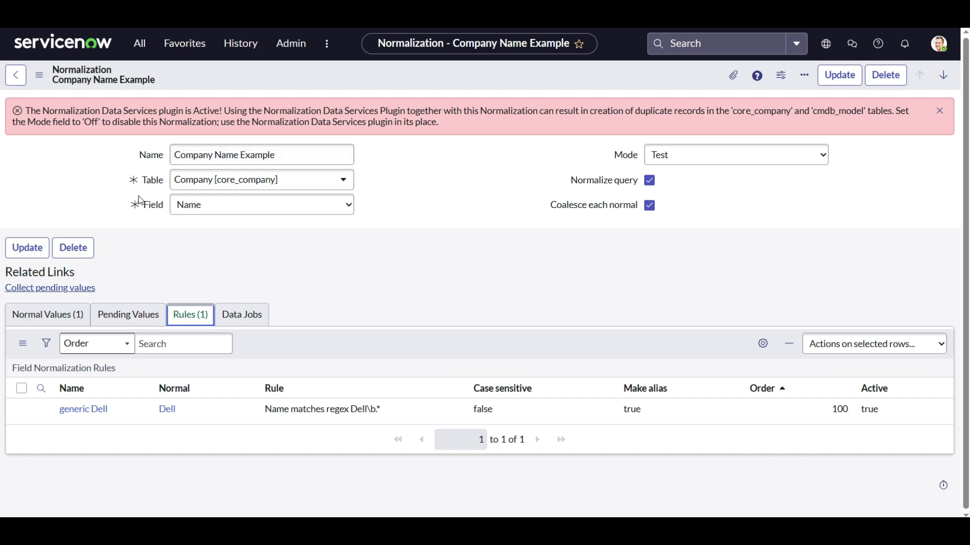
pyautogui.click(71, 318)
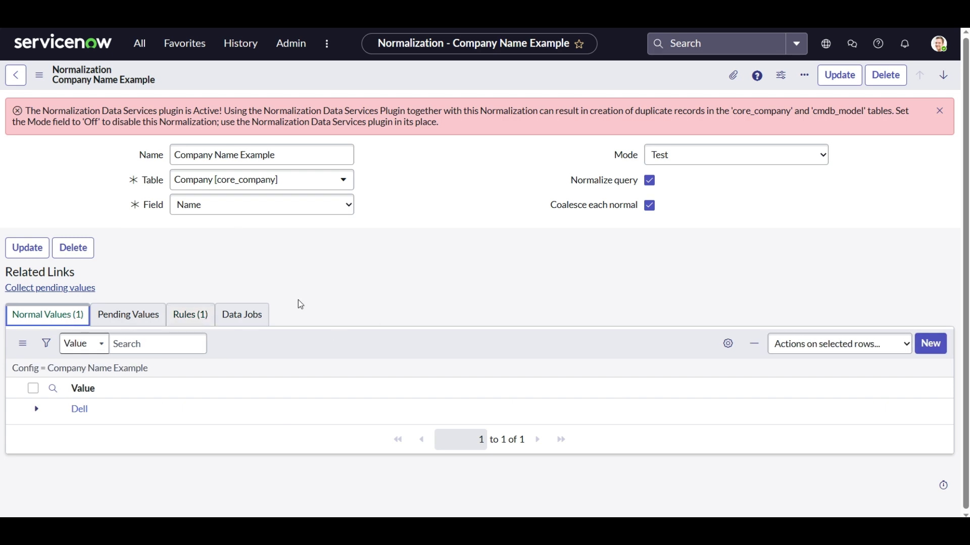
pyautogui.click(190, 318)
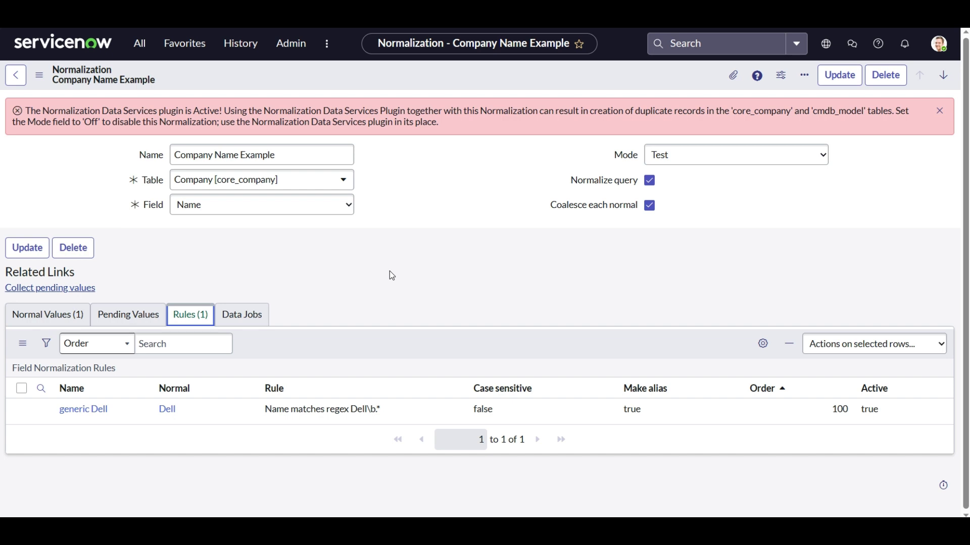
# - Open the Normalization Data Services guided setup and get it started
pyautogui.click(140, 45)
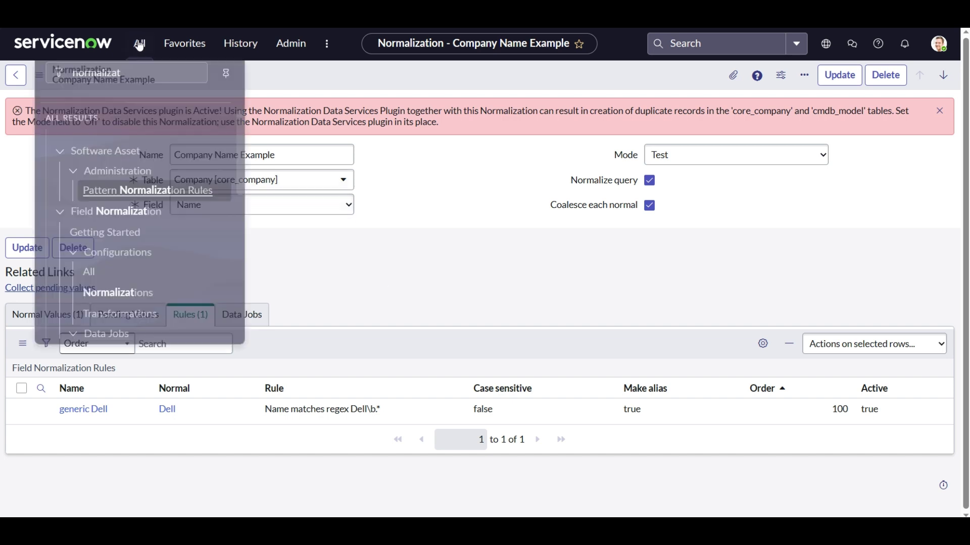
pyautogui.scroll(-3, 145, 241)
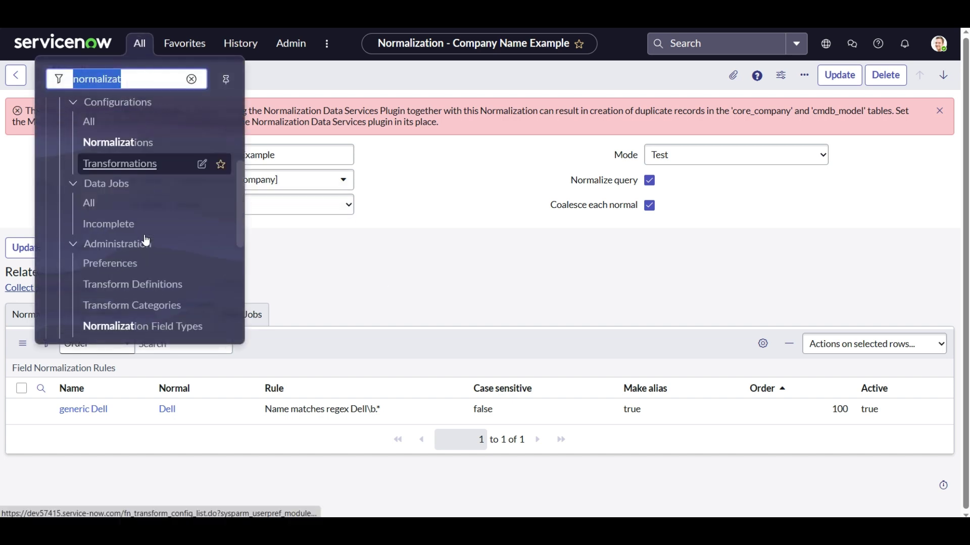
pyautogui.scroll(-5, 146, 241)
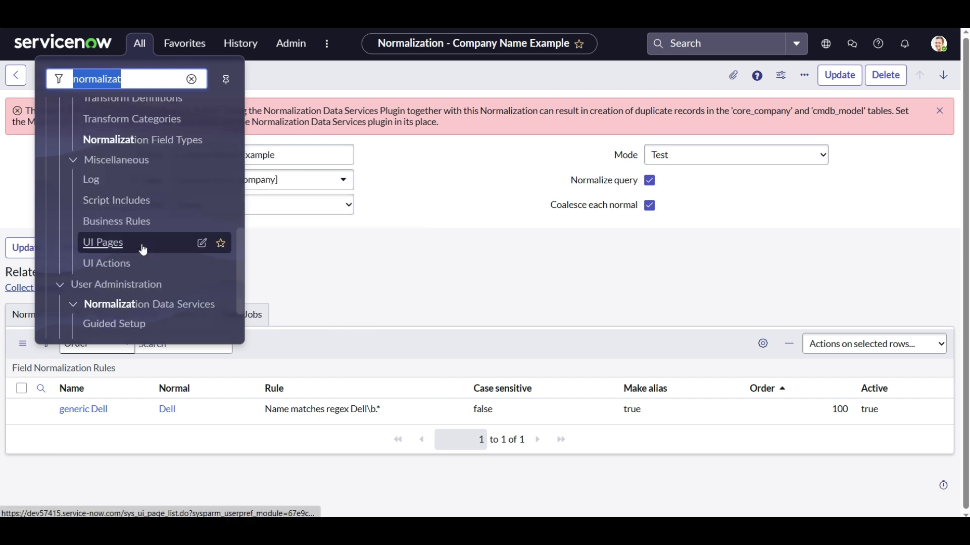
pyautogui.scroll(-2, 143, 249)
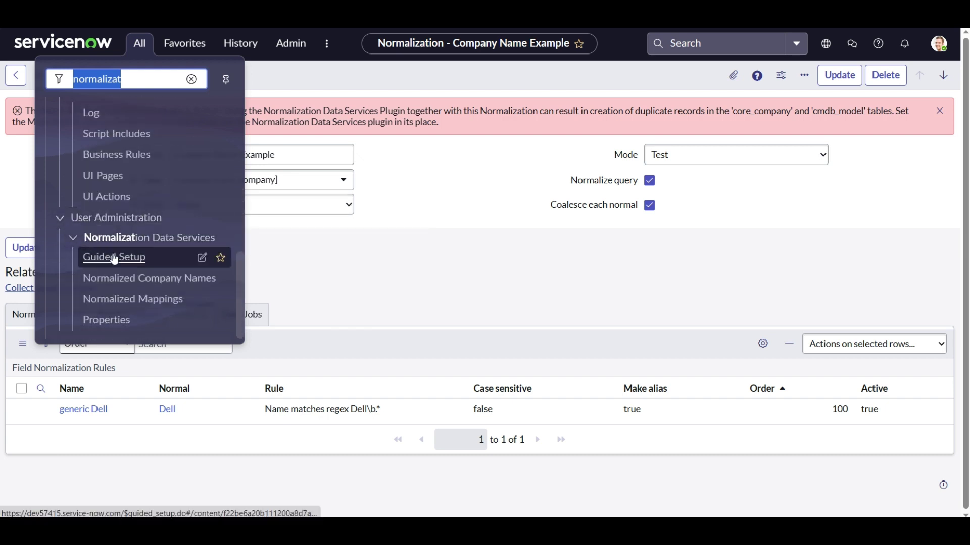
pyautogui.click(114, 259)
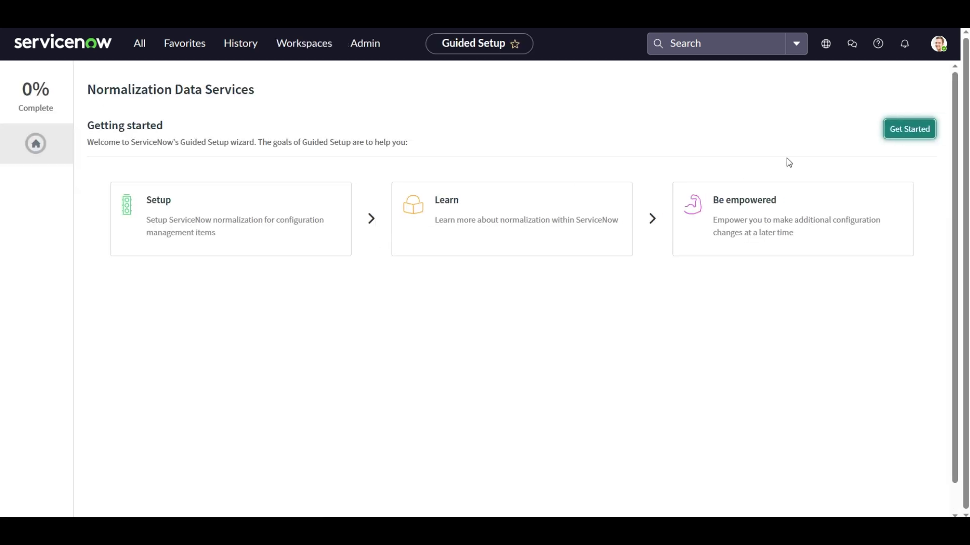
pyautogui.click(892, 142)
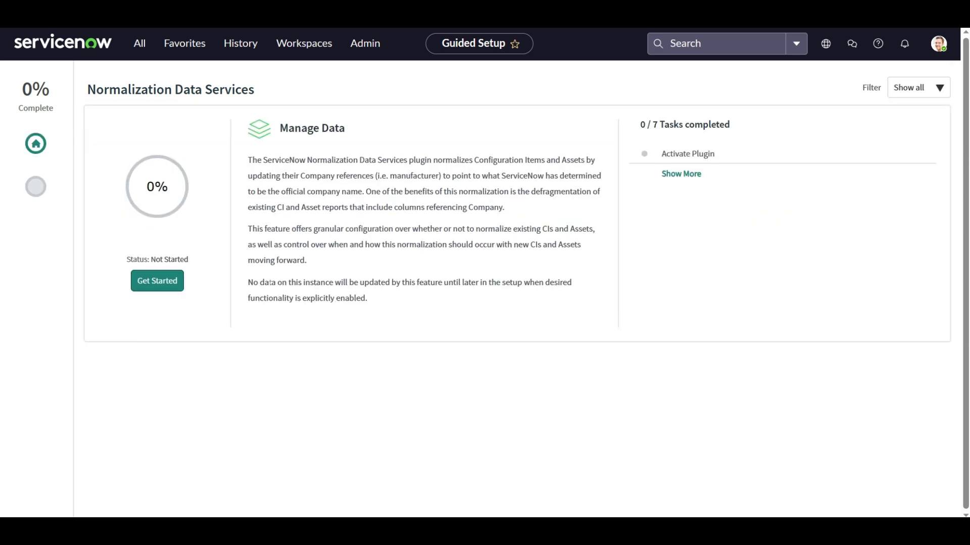
# - Begin the Manage Data tasks and mark Activate Plugin complete, reaching 14%
pyautogui.click(162, 281)
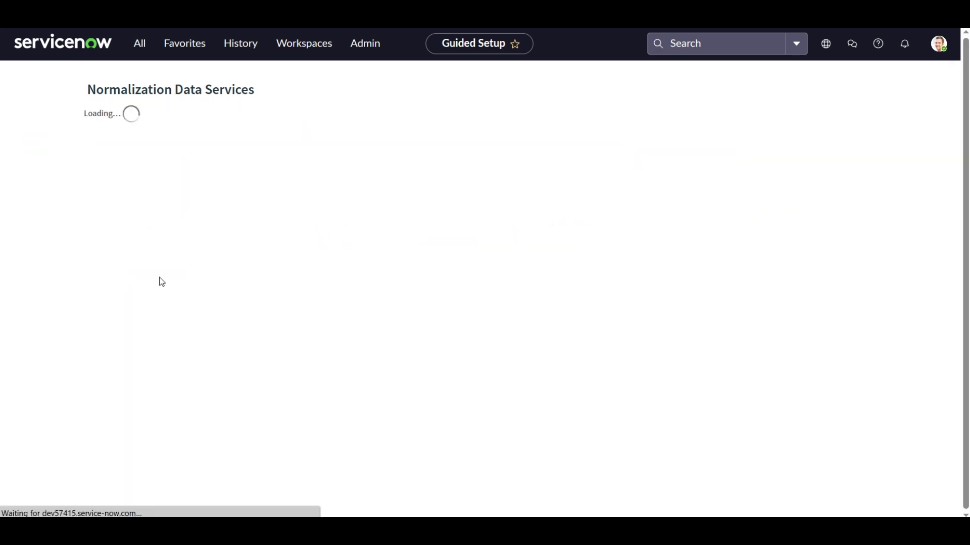
pyautogui.scroll(-3, 727, 252)
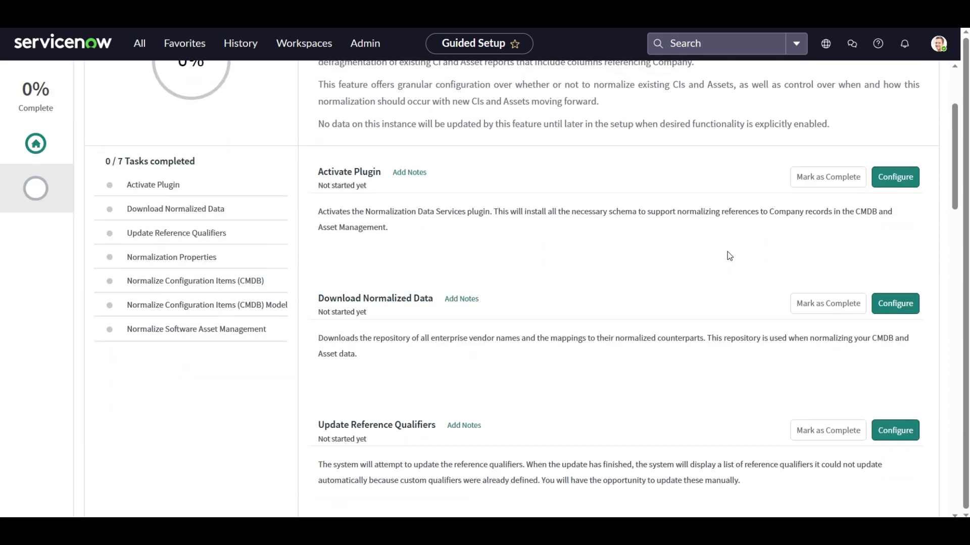
pyautogui.click(820, 177)
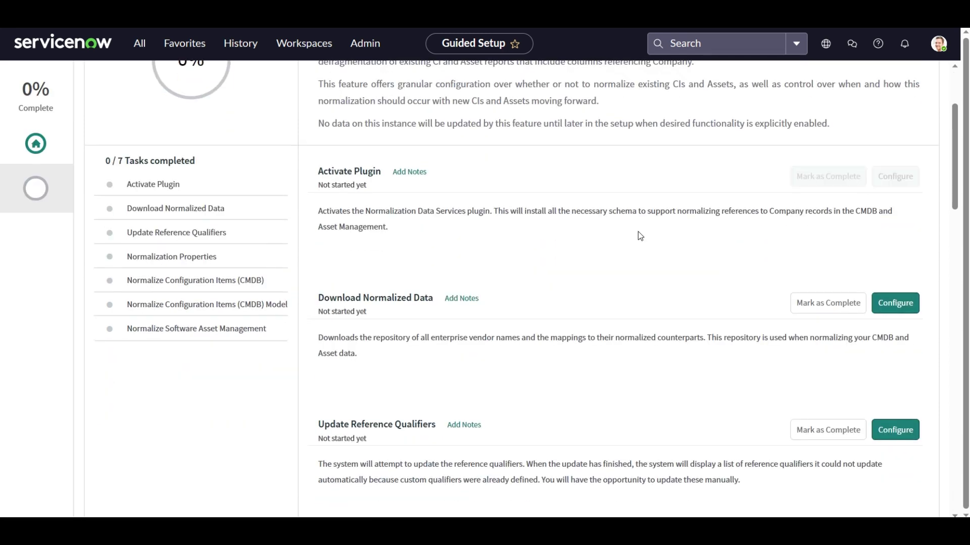
pyautogui.scroll(-1, 616, 234)
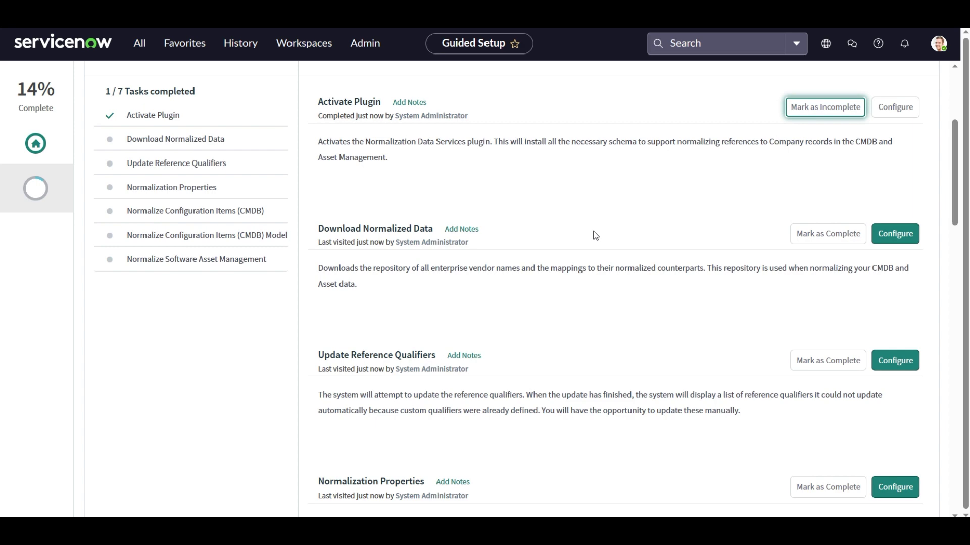
# - Download the normalized vendor-name repository and close the Success summary, reaching 28%
pyautogui.click(896, 236)
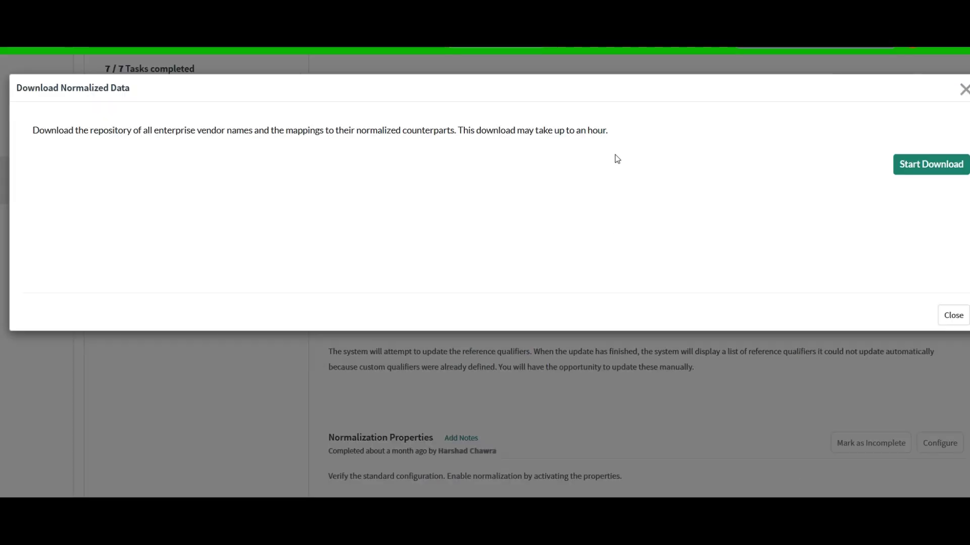
pyautogui.click(930, 165)
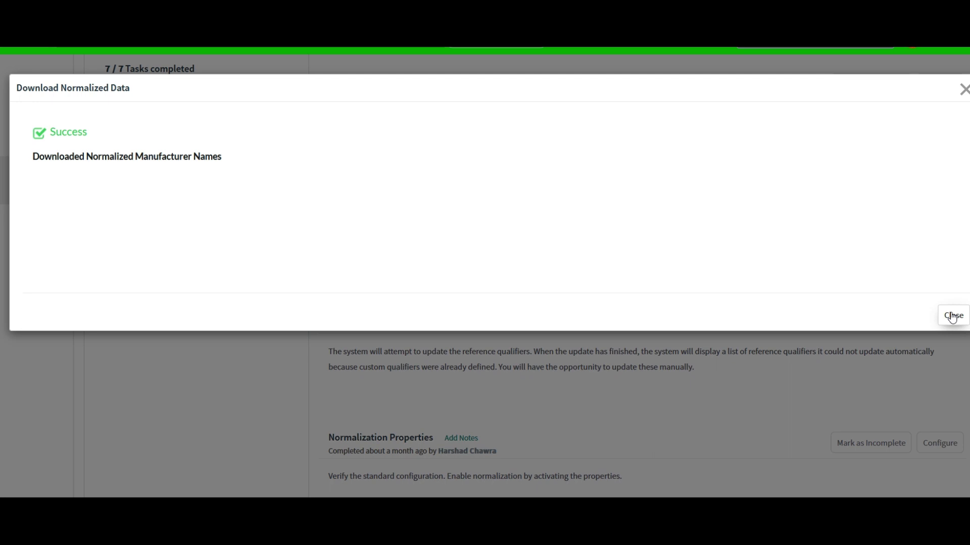
pyautogui.click(952, 316)
pyautogui.scroll(-3, 619, 303)
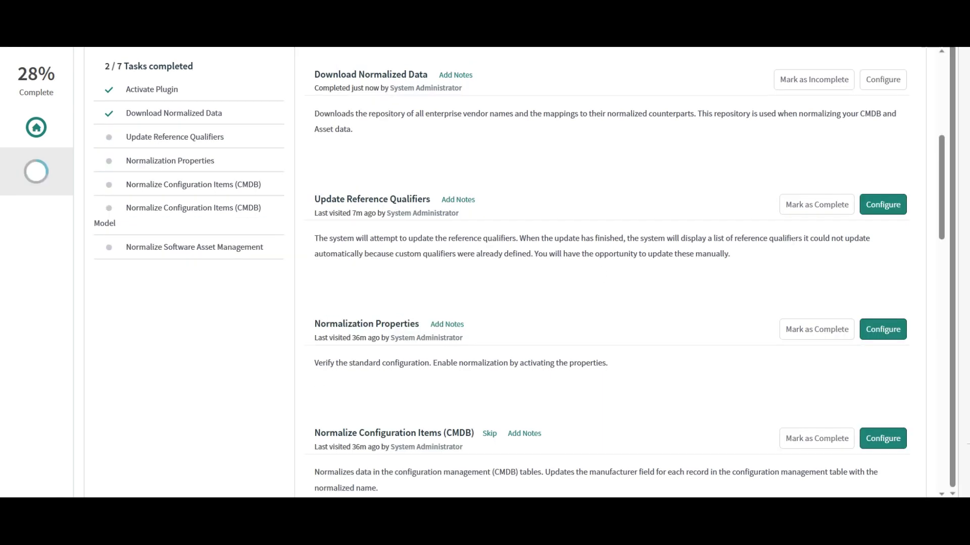
# - Run Update Reference Qualifiers to list the 1,439 skipped Company reference qualifiers
pyautogui.click(882, 203)
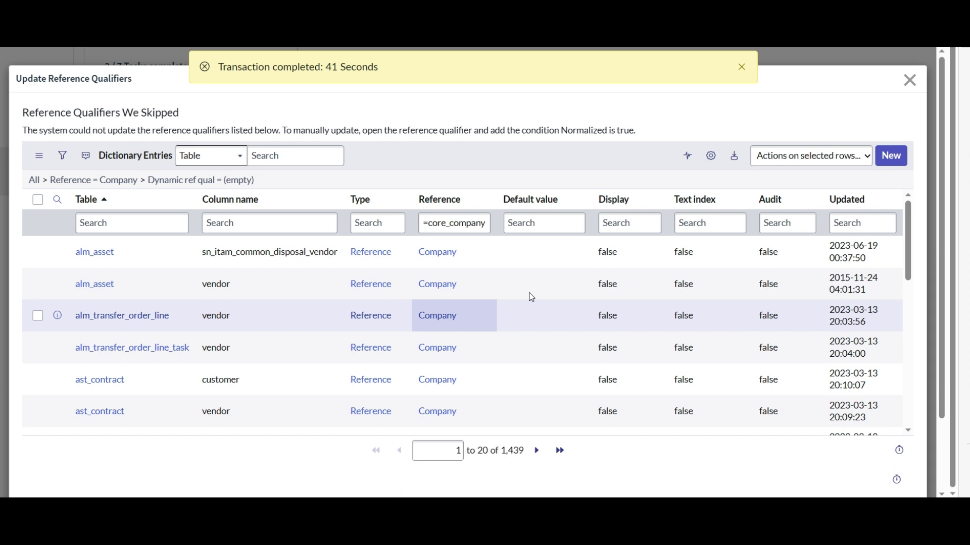
pyautogui.click(609, 309)
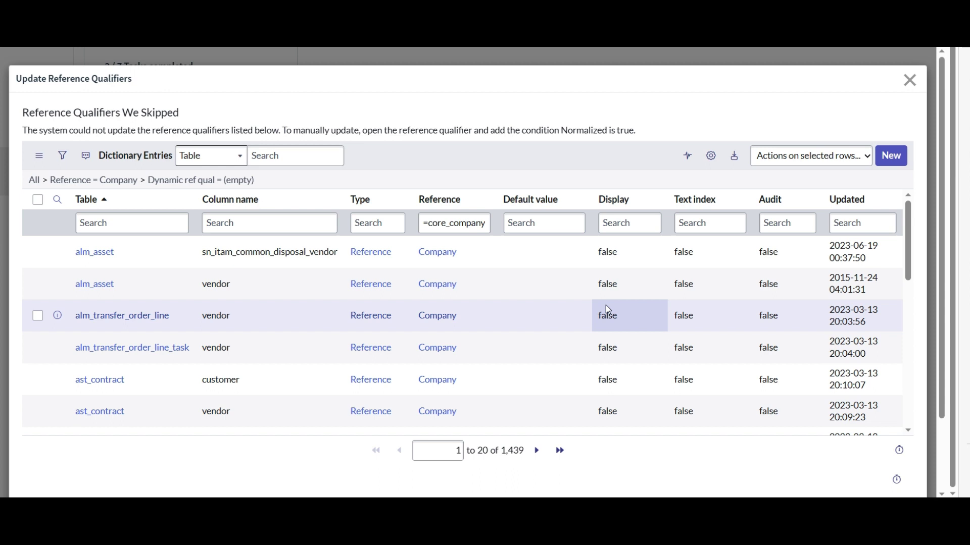
pyautogui.scroll(-1, 605, 305)
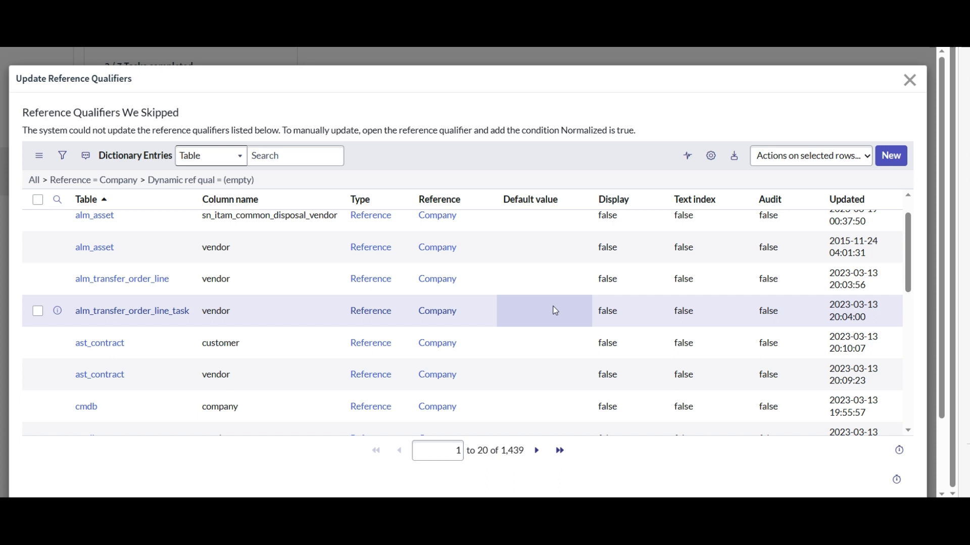
pyautogui.scroll(1, 536, 345)
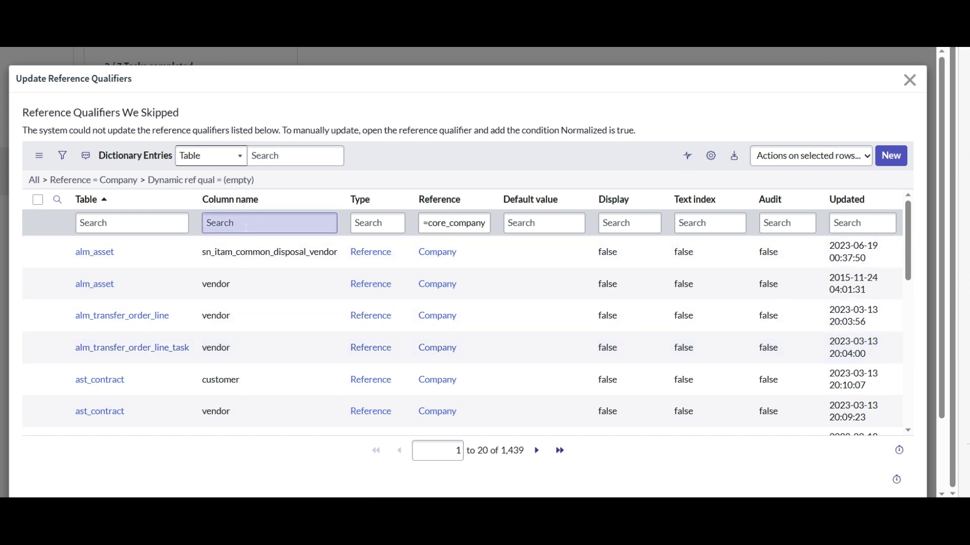
pyautogui.click(95, 258)
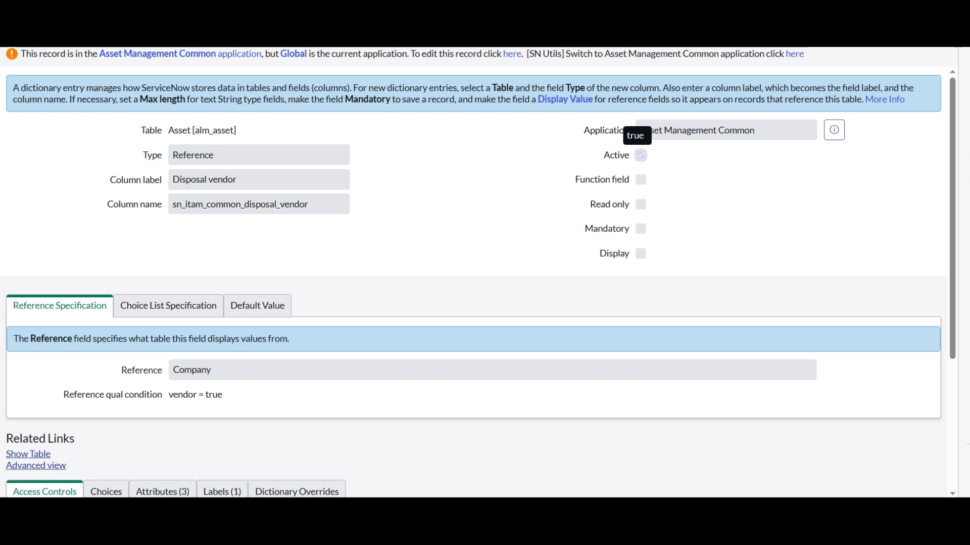
pyautogui.scroll(-4, 460, 228)
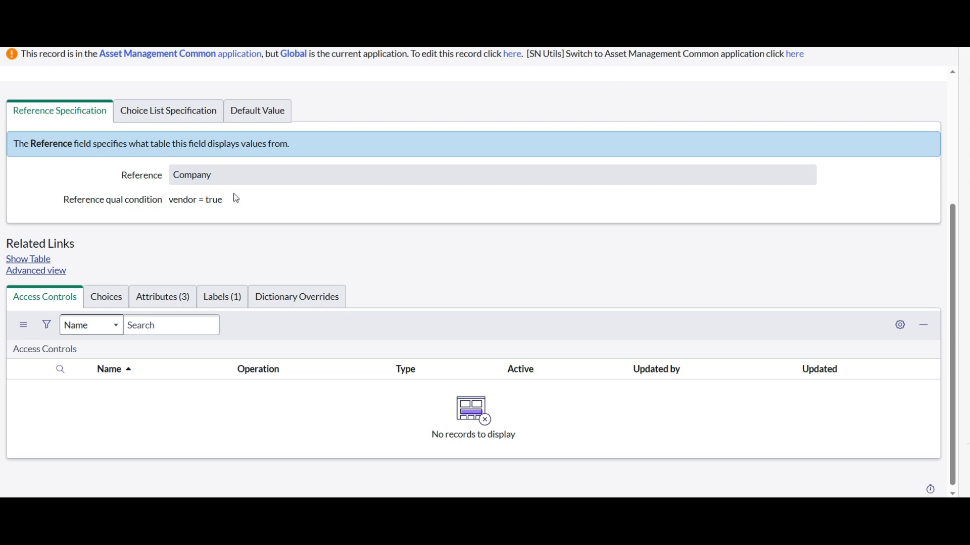
pyautogui.scroll(4, 235, 197)
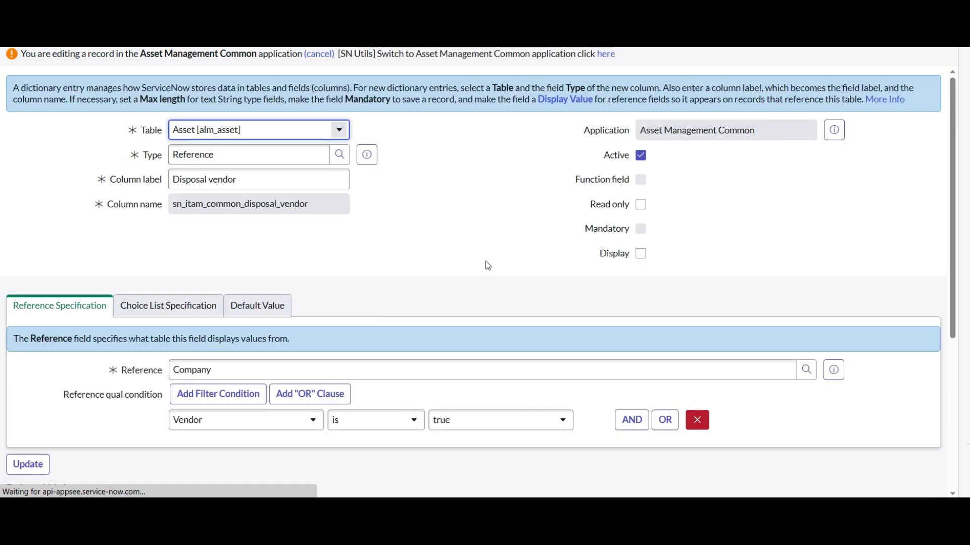
# - Add an AND condition Normalized is true to the Disposal vendor qualifier and update it
pyautogui.scroll(-2, 488, 266)
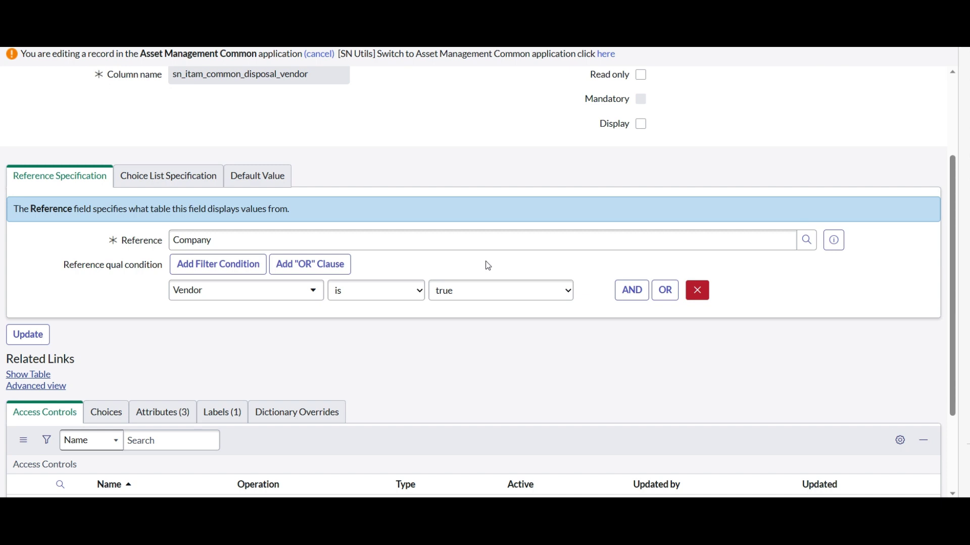
pyautogui.scroll(-2, 488, 266)
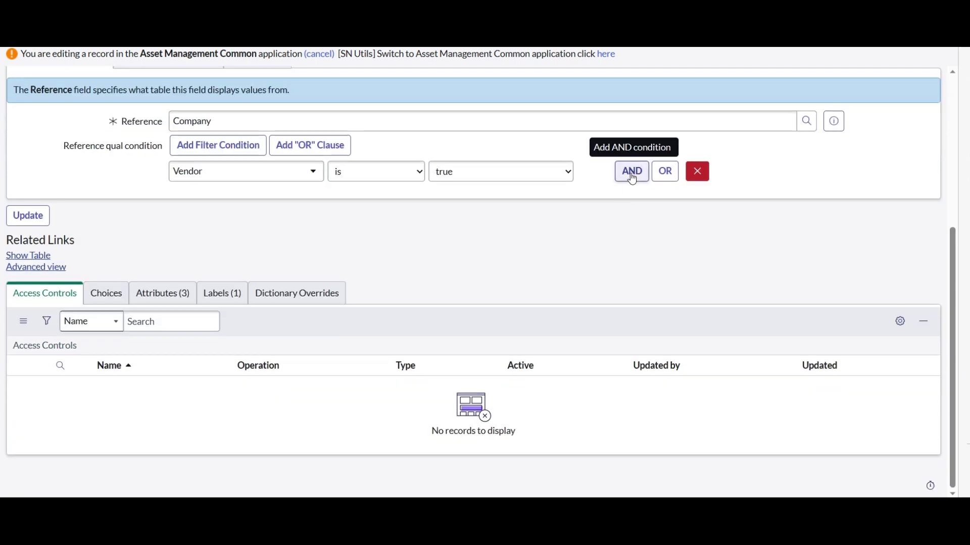
pyautogui.scroll(1, 602, 236)
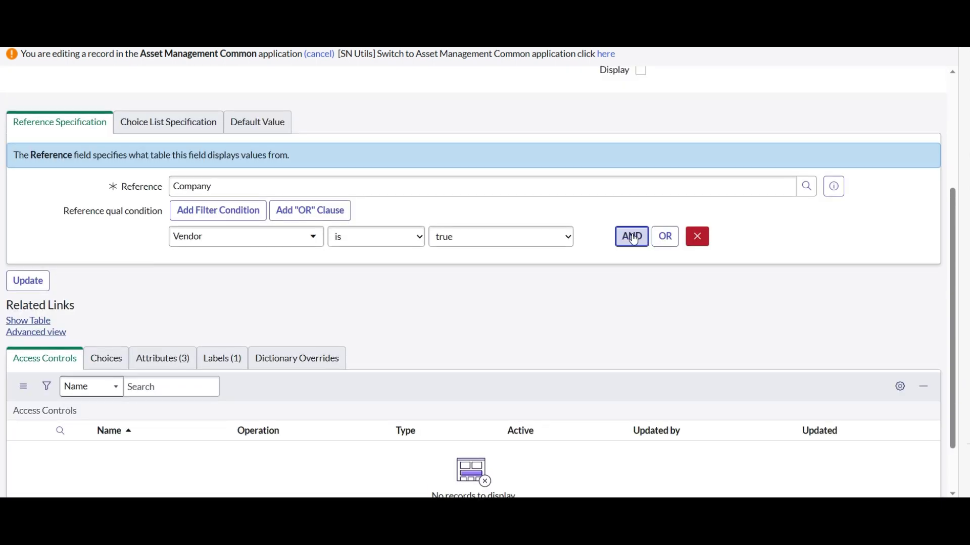
pyautogui.click(632, 237)
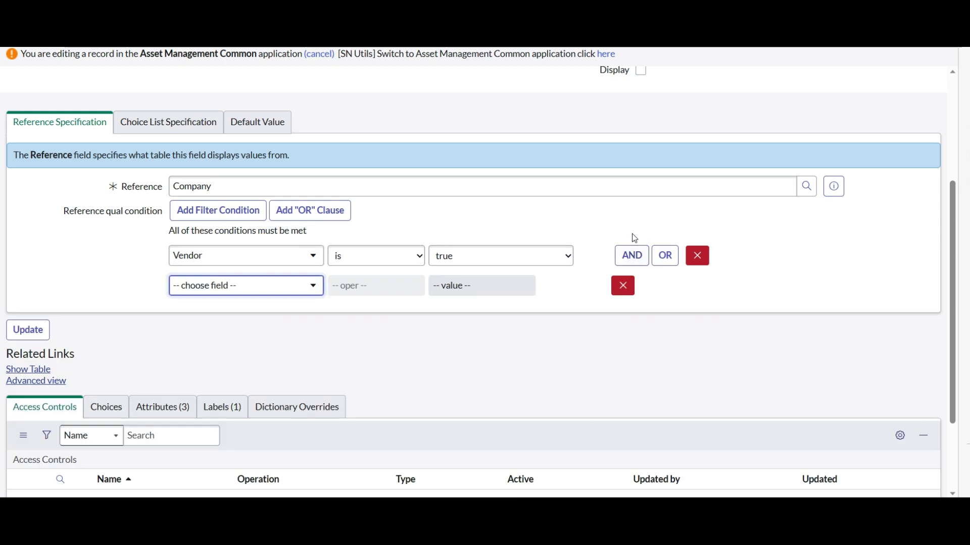
pyautogui.click(236, 295)
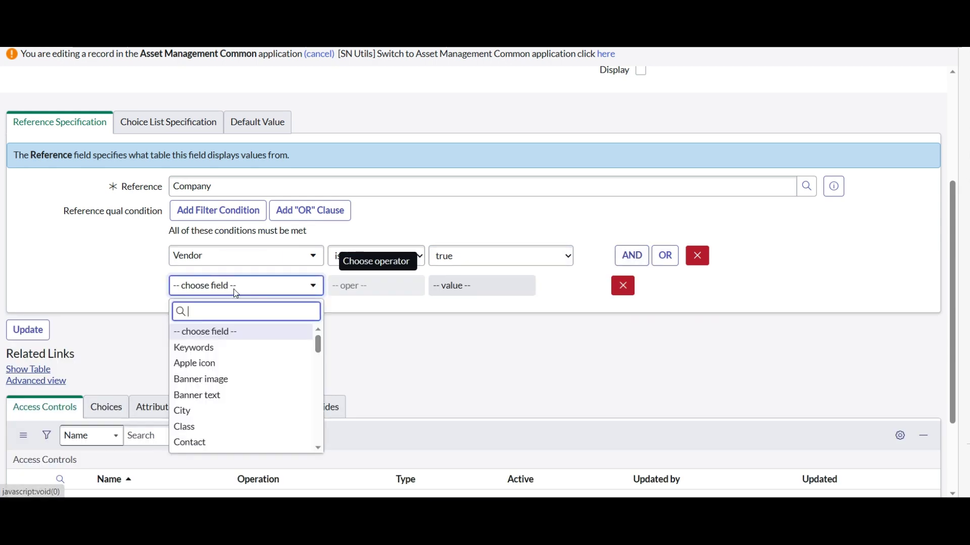
pyautogui.write('no')
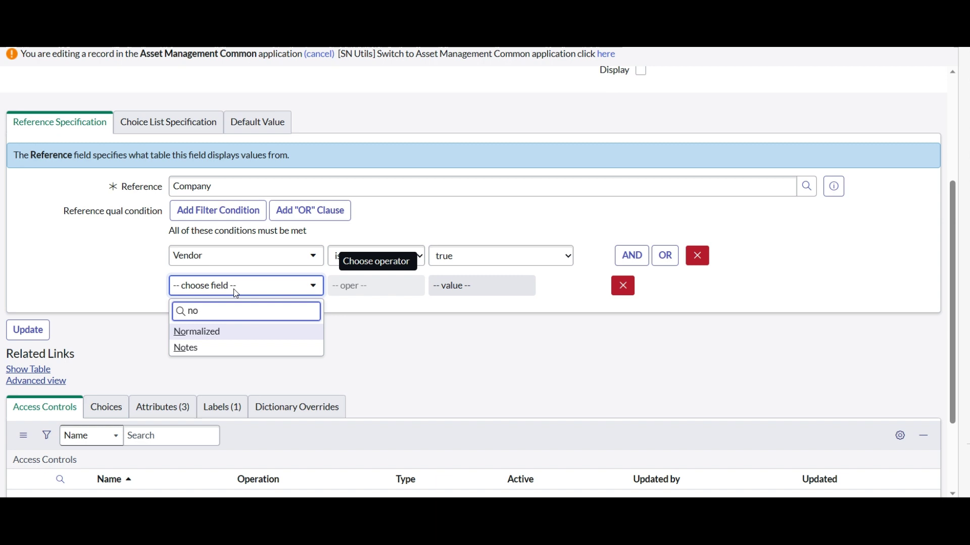
pyautogui.click(225, 331)
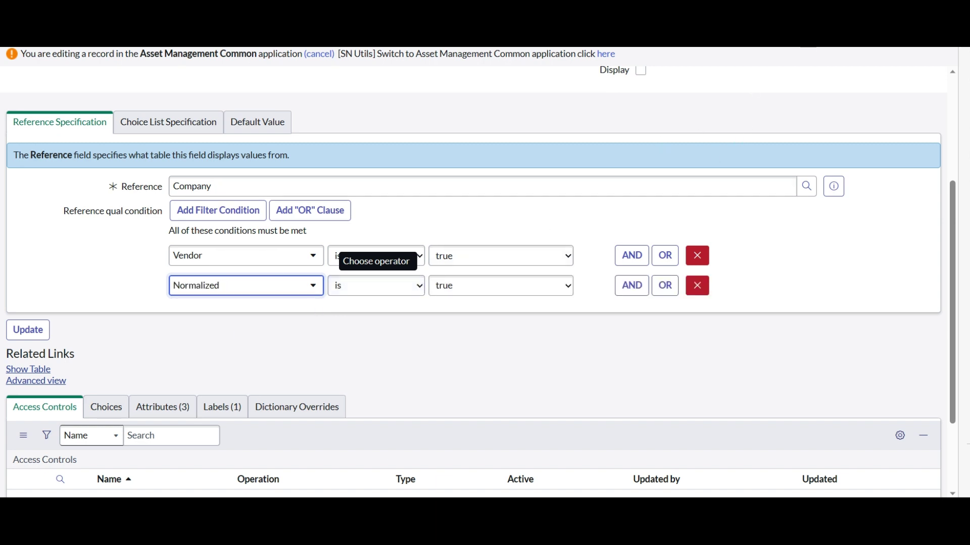
pyautogui.click(717, 193)
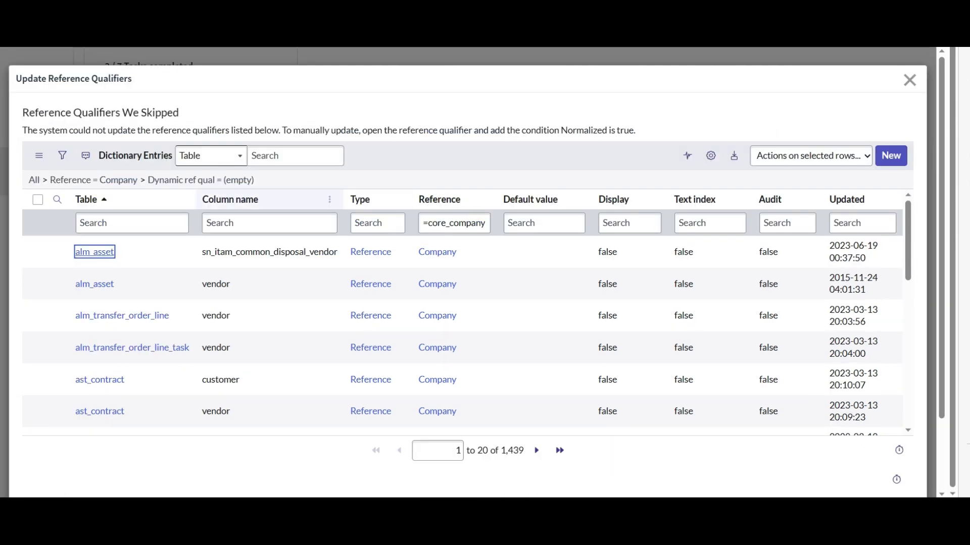
# - Show the skipped list's filter, add an AND row, and open Personalize List Columns
pyautogui.click(63, 158)
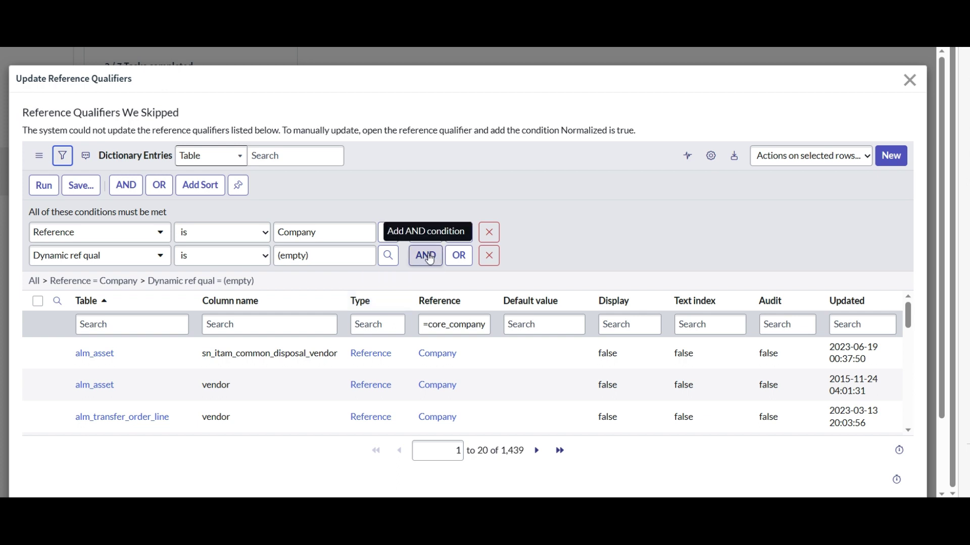
pyautogui.click(430, 259)
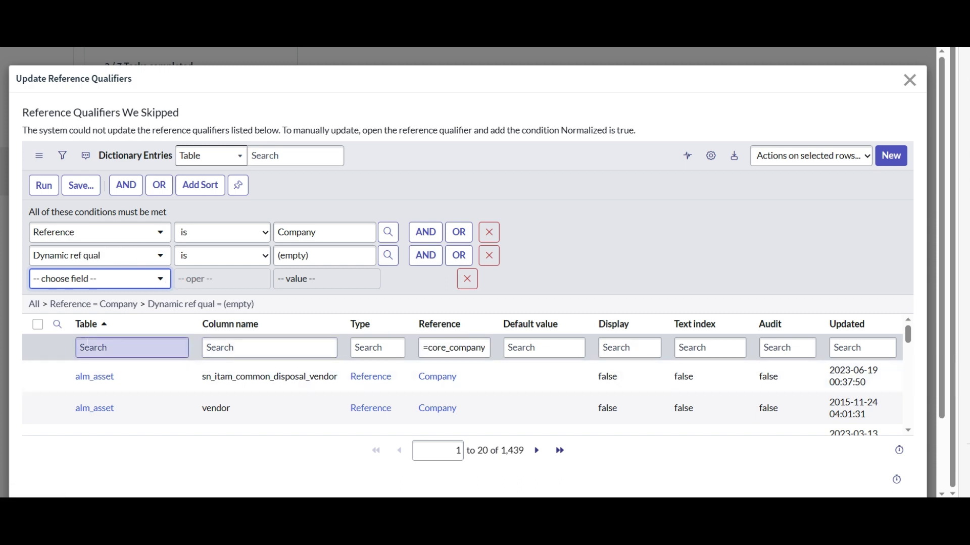
pyautogui.click(711, 156)
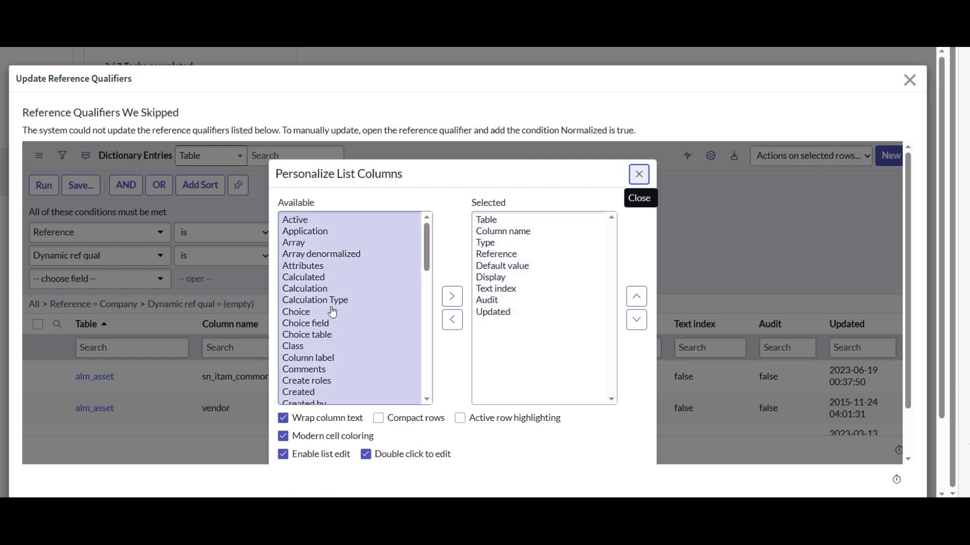
# - Find Reference qual condition among the available fields and add it to the shown columns
pyautogui.scroll(-5, 313, 314)
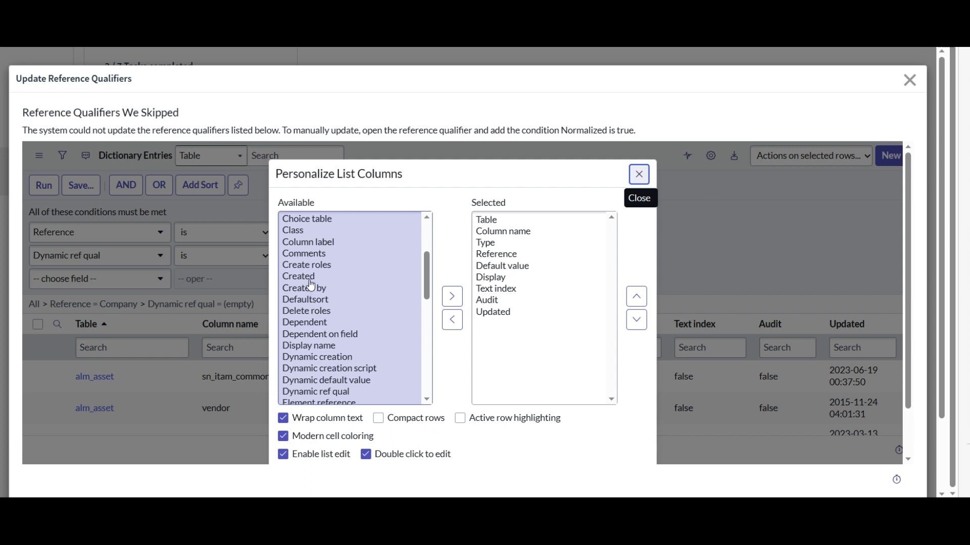
pyautogui.click(308, 278)
pyautogui.click(311, 286)
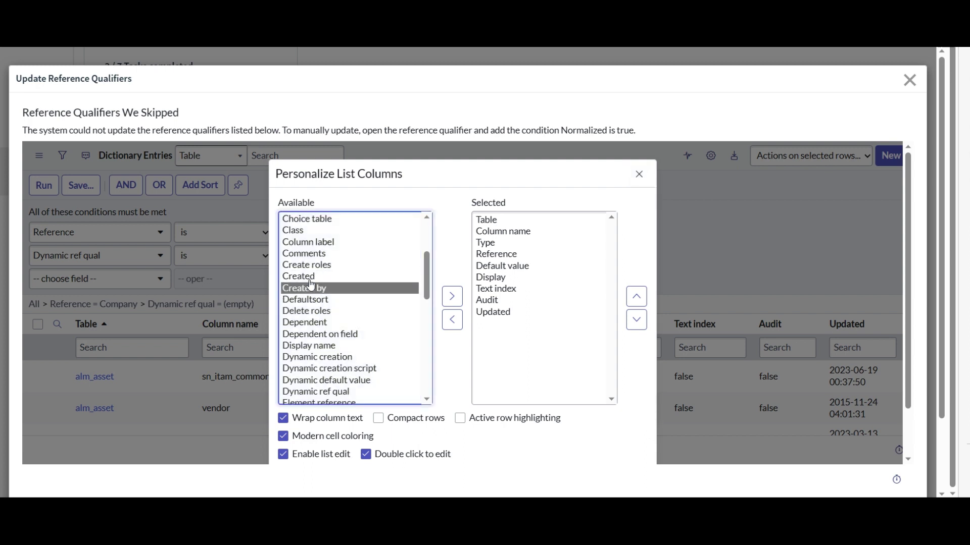
pyautogui.press('c')
pyautogui.press('Down')
pyautogui.press('Down')
pyautogui.press('Down')
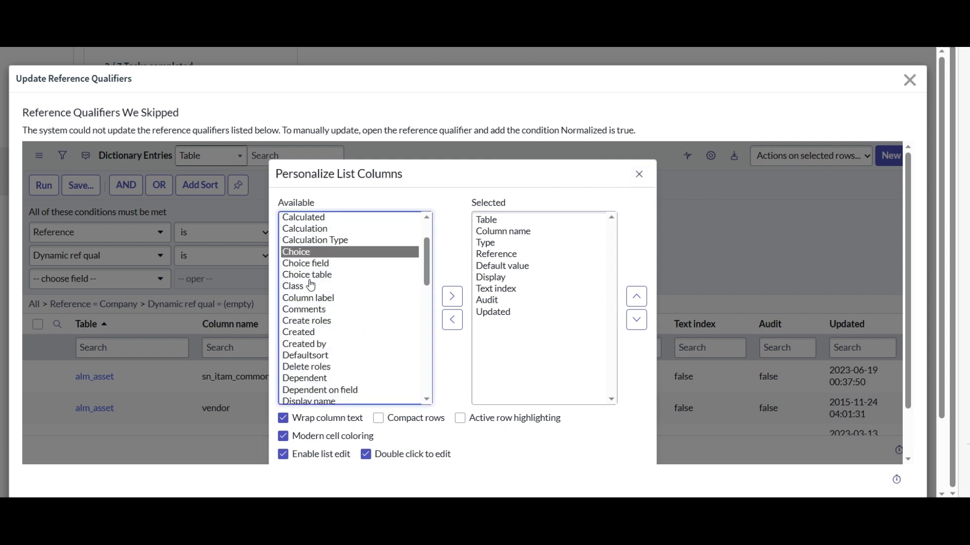
pyautogui.press('Down')
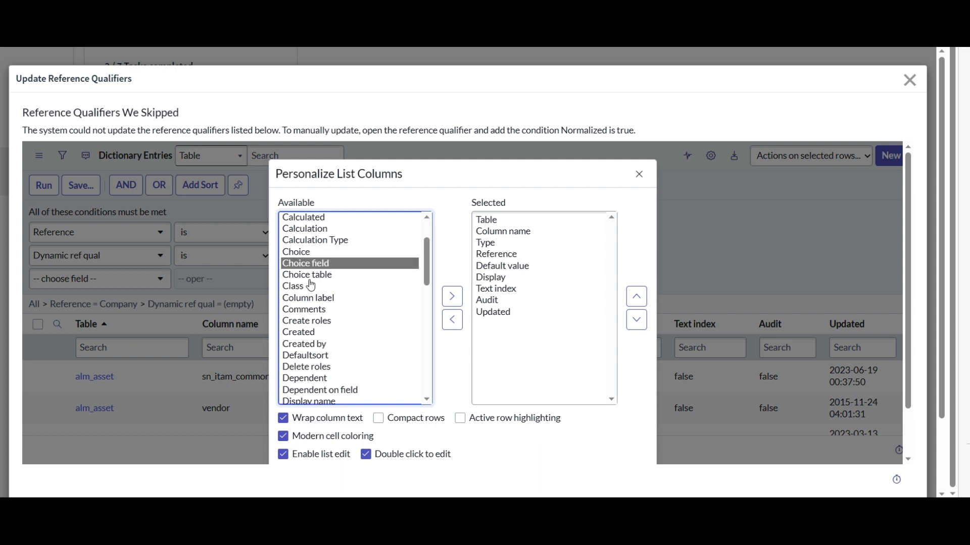
pyautogui.press('Down')
pyautogui.press('Down')
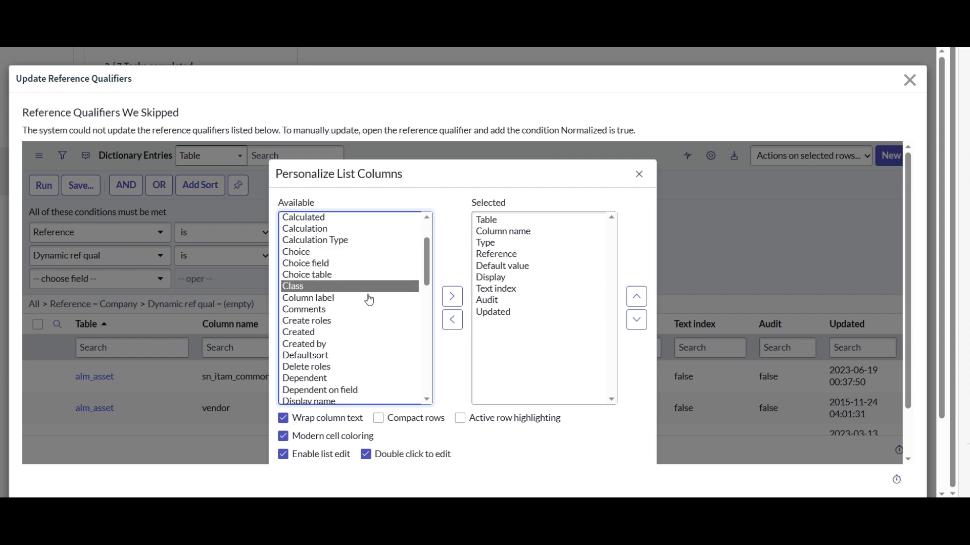
pyautogui.press('Down')
pyautogui.press('Down')
pyautogui.press('Down')
pyautogui.press('Down')
pyautogui.press('Down')
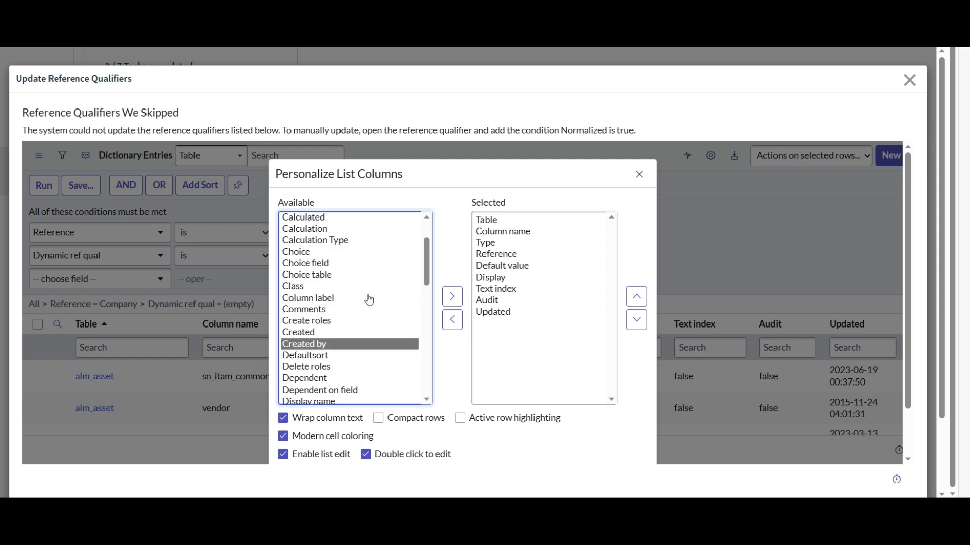
pyautogui.press('pageup')
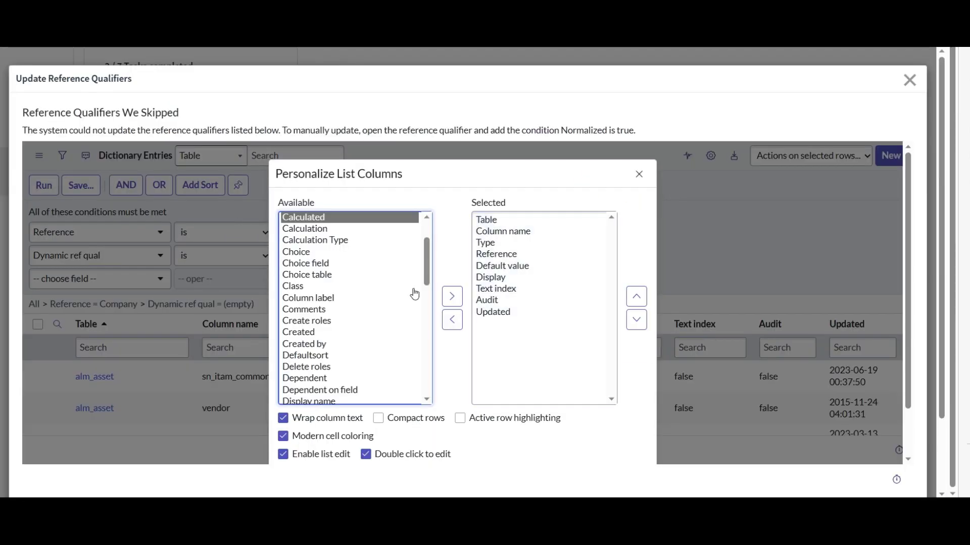
pyautogui.click(325, 298)
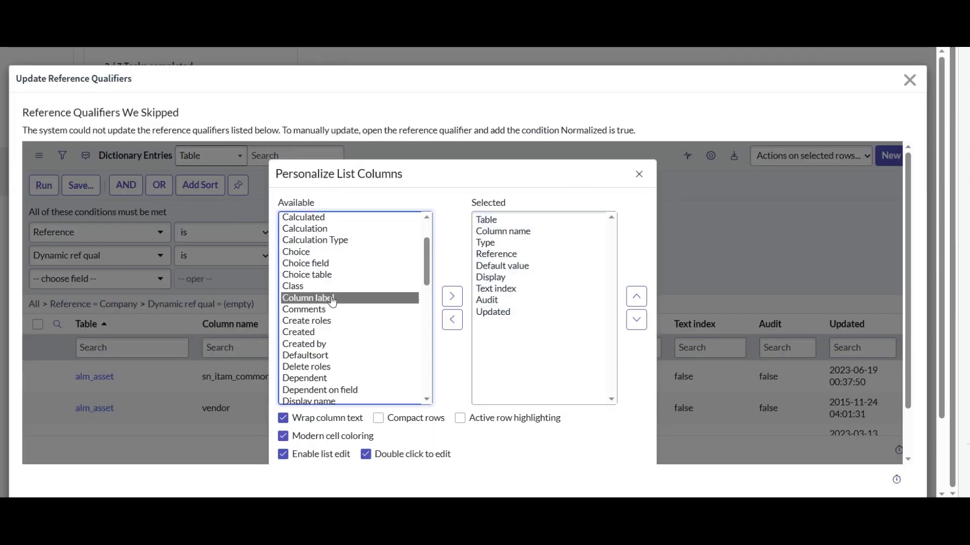
pyautogui.press('r')
pyautogui.press('Down')
pyautogui.press('Down')
pyautogui.press('Down')
pyautogui.press('Down')
pyautogui.press('Down')
pyautogui.press('Down')
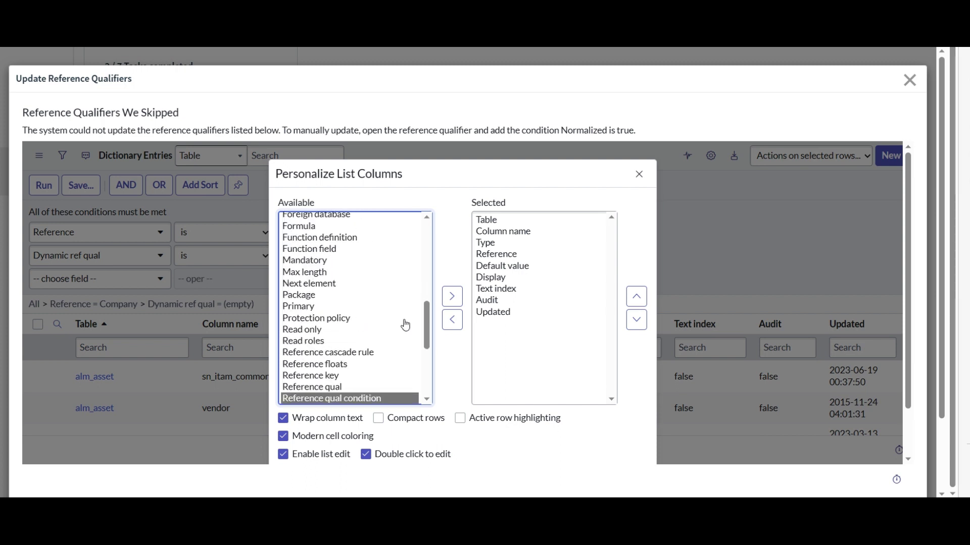
pyautogui.click(451, 296)
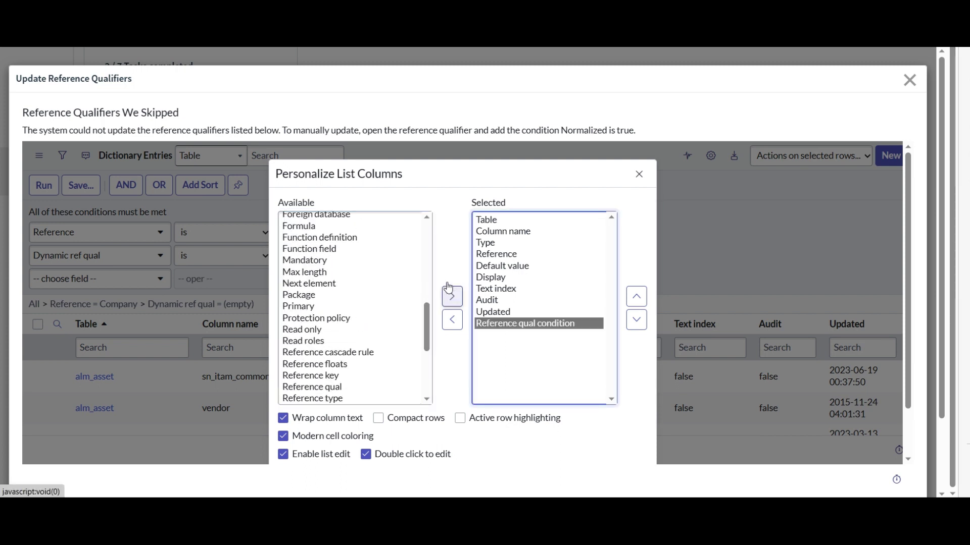
# - Move Reference qual condition up to sit right after Reference and apply the layout
pyautogui.click(636, 297)
pyautogui.click(636, 297)
pyautogui.click(636, 297)
pyautogui.click(637, 297)
pyautogui.click(636, 297)
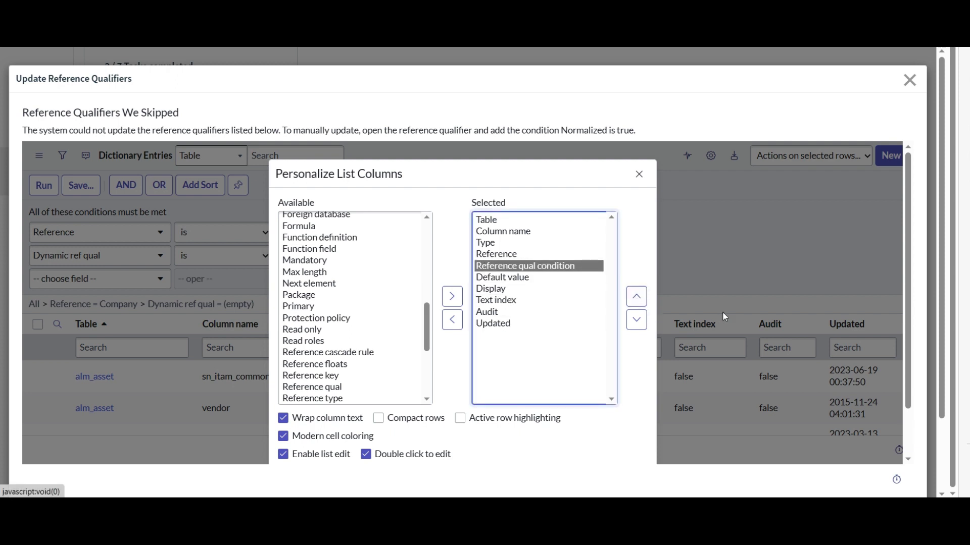
pyautogui.scroll(-2, 722, 311)
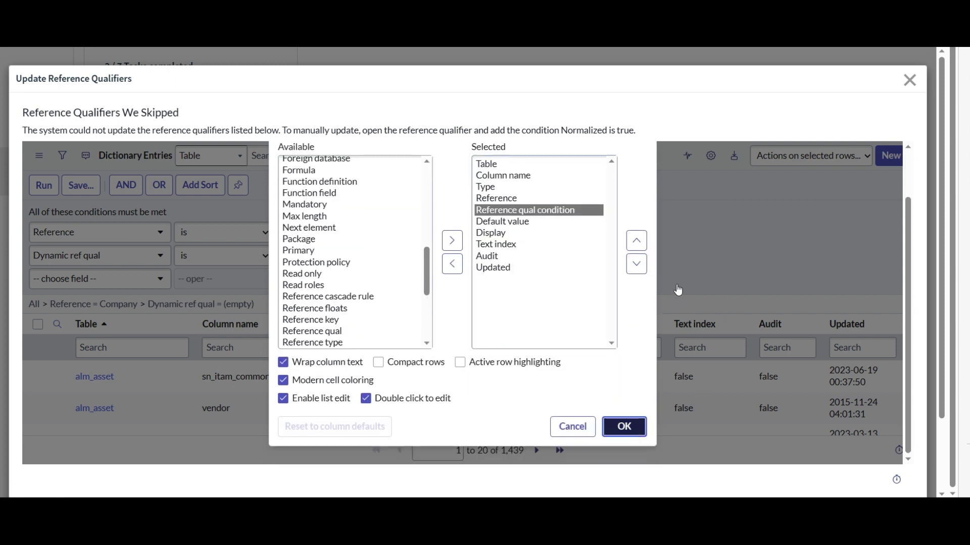
pyautogui.press('Return')
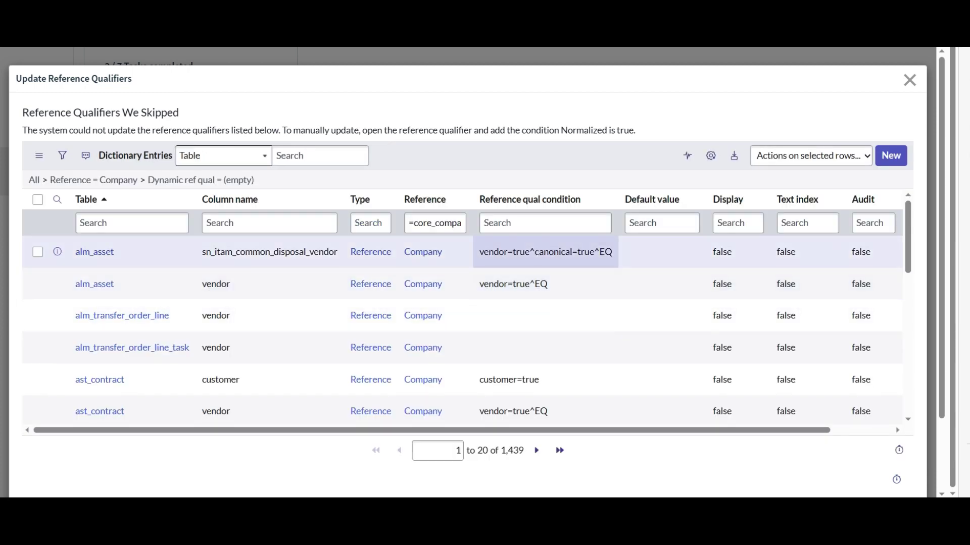
# - Filter the list by 'Reference qual condition does not contain canonical', leaving 1,436 entries
pyautogui.click(63, 155)
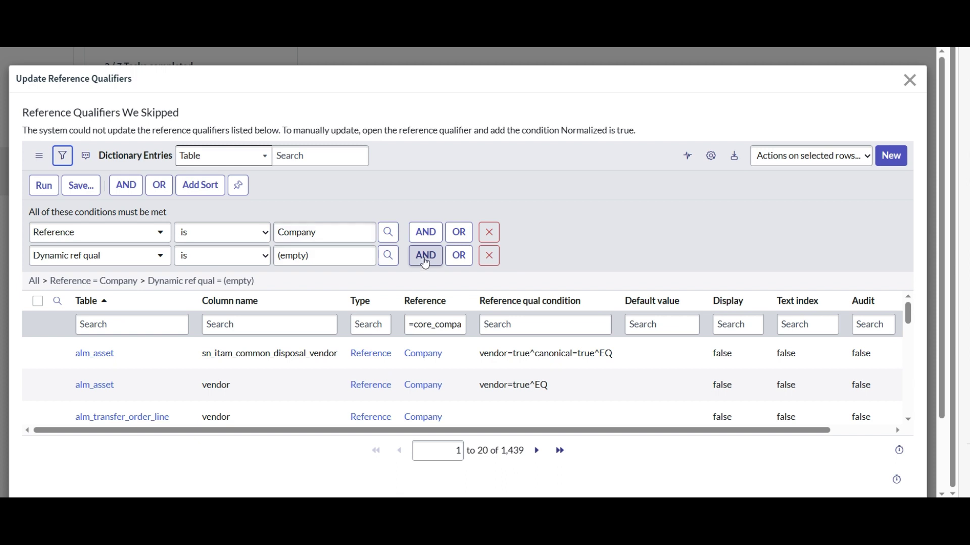
pyautogui.click(426, 261)
pyautogui.click(123, 281)
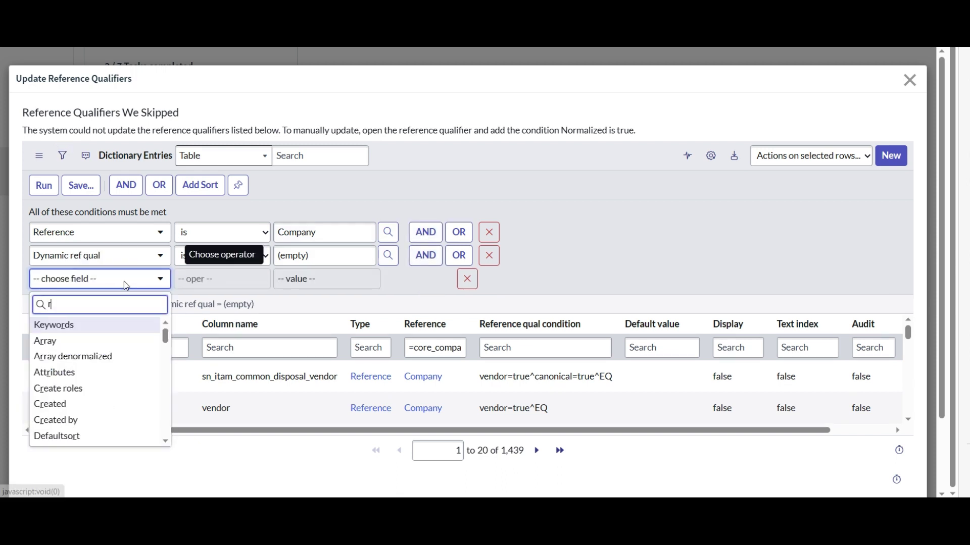
pyautogui.write('ref')
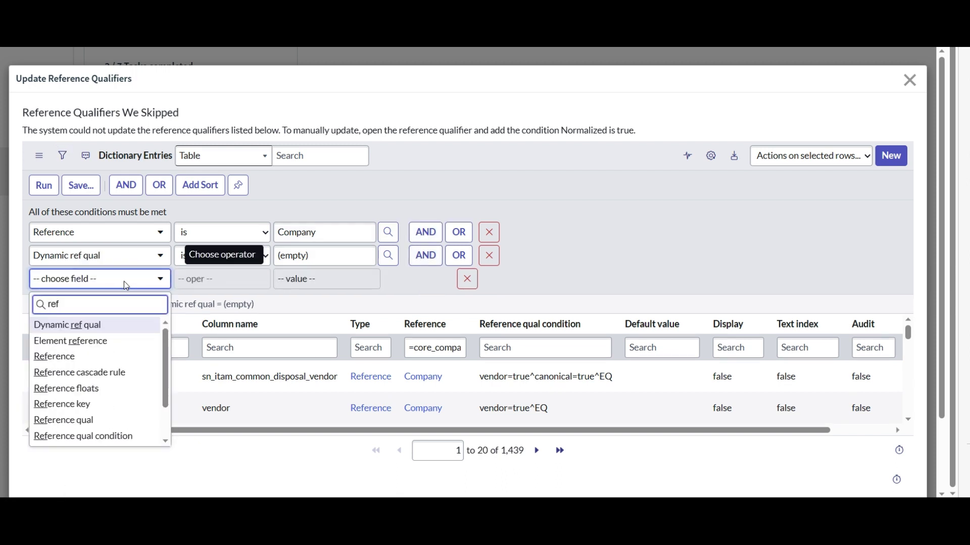
pyautogui.click(108, 435)
pyautogui.click(222, 279)
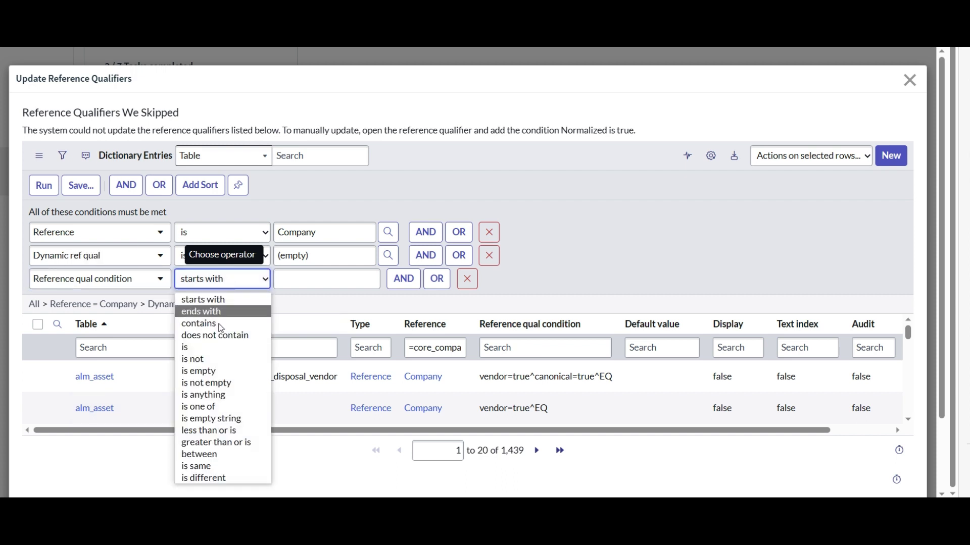
pyautogui.click(221, 333)
pyautogui.click(291, 279)
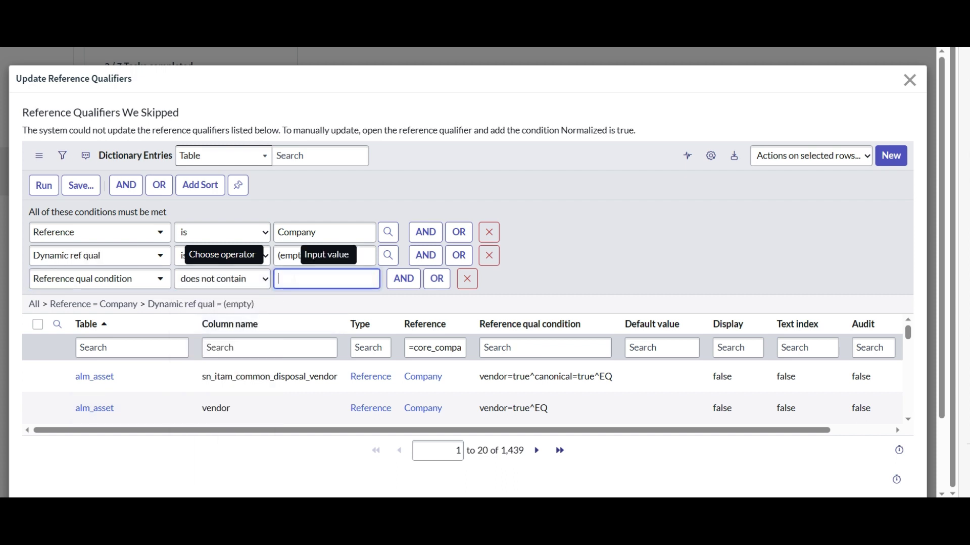
pyautogui.write('cano')
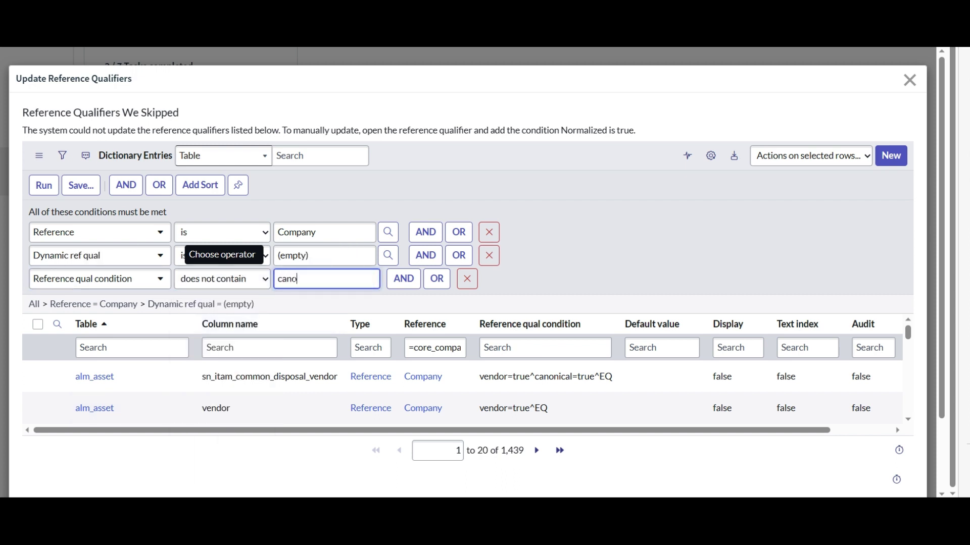
pyautogui.write('nix')
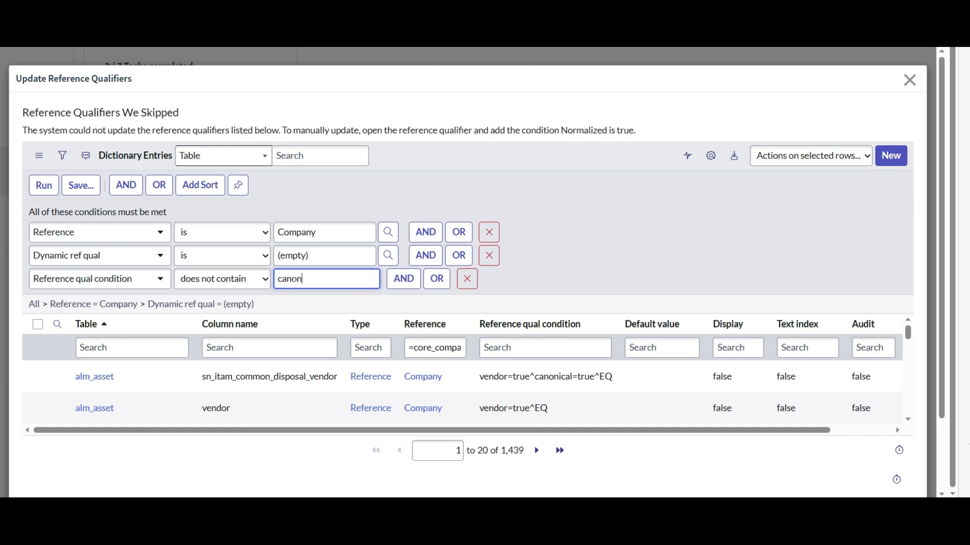
pyautogui.write('cal')
pyautogui.click(44, 186)
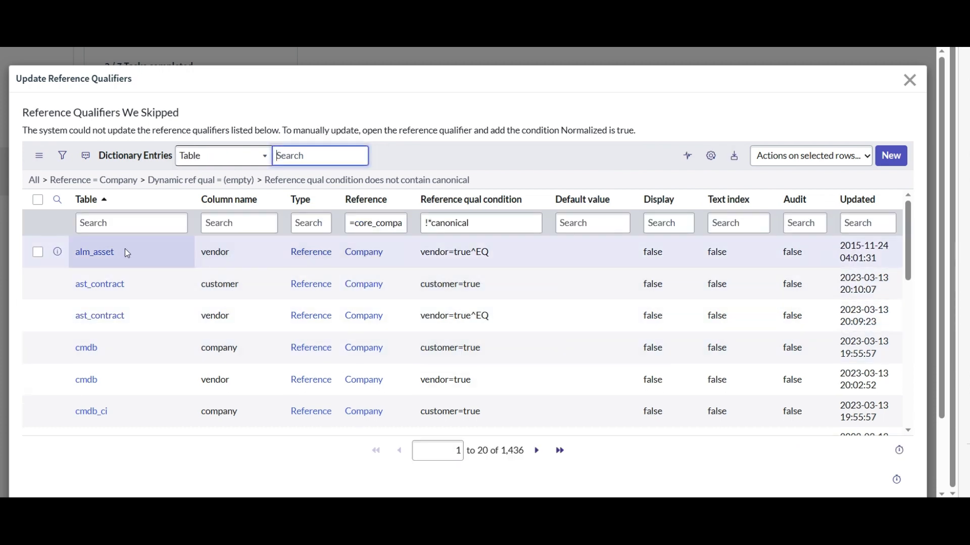
# - Open the cmdb Company dictionary entry, add Normalized is true, and reload the form to confirm
pyautogui.click(97, 254)
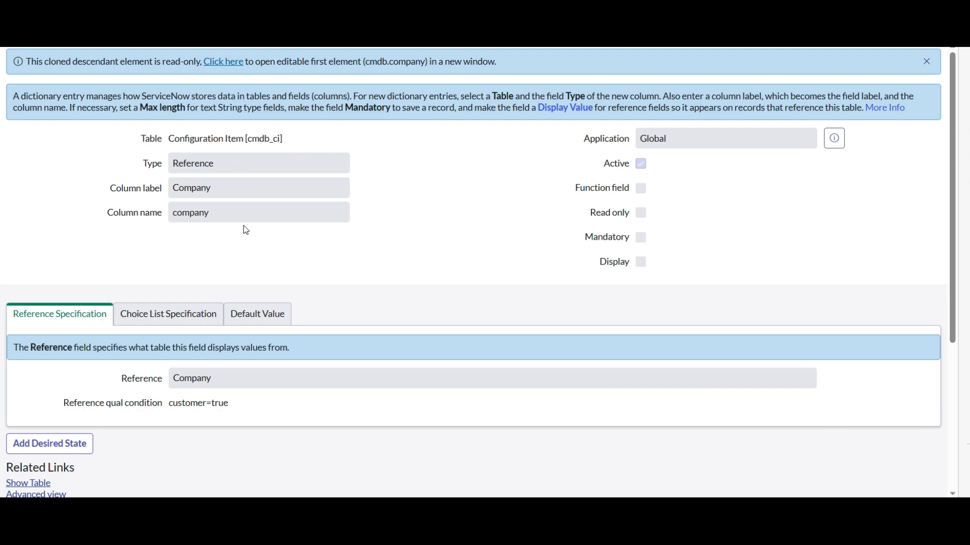
pyautogui.scroll(-5, 255, 249)
pyautogui.scroll(5, 299, 276)
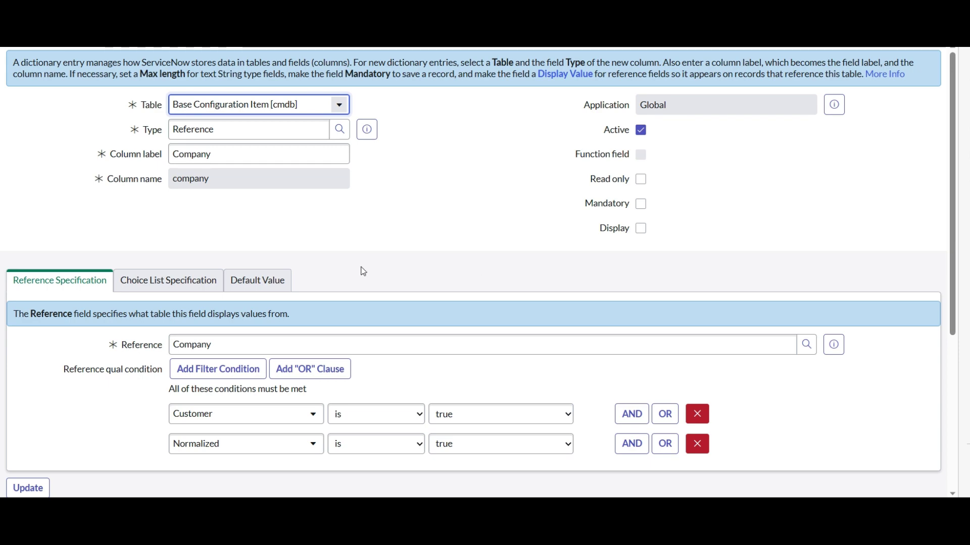
pyautogui.scroll(-3, 437, 248)
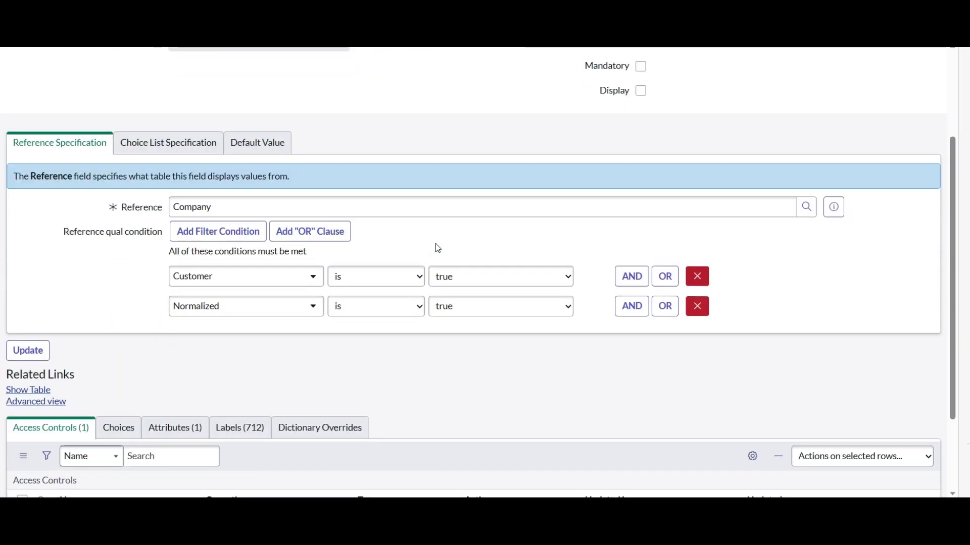
pyautogui.scroll(3, 437, 249)
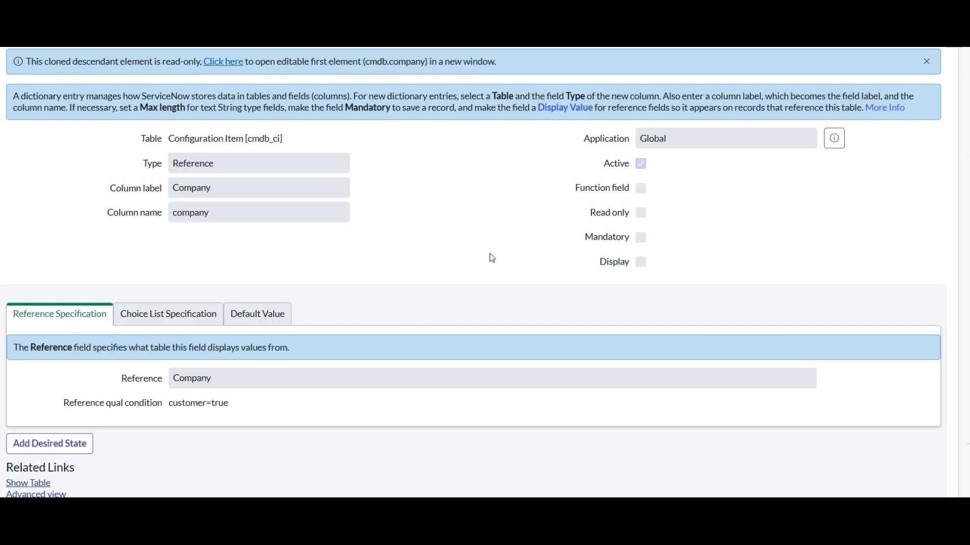
pyautogui.rightClick(413, 46)
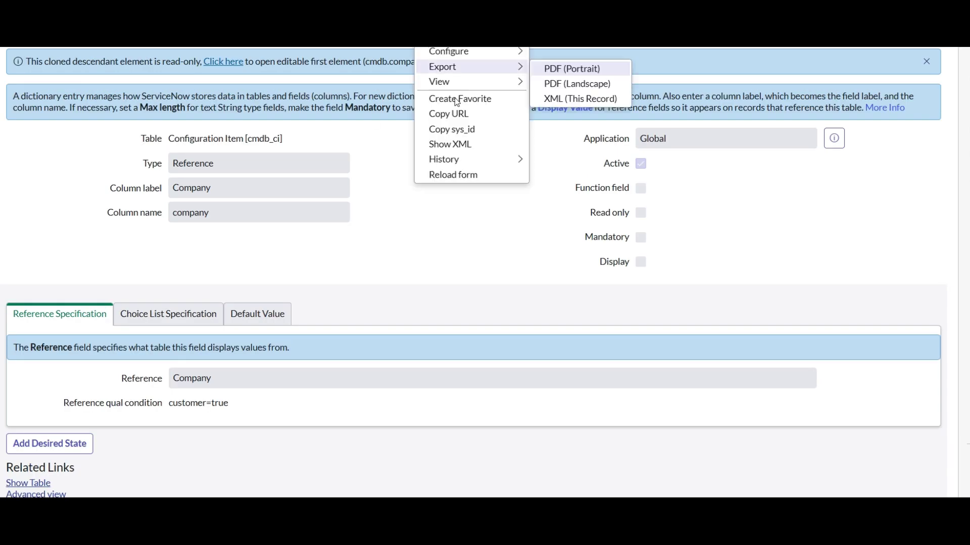
pyautogui.click(460, 174)
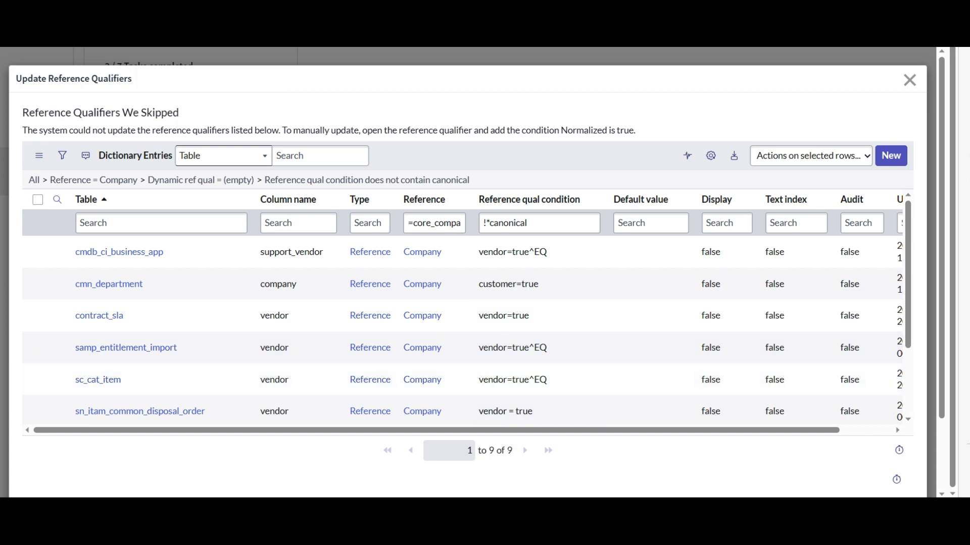
# - Close the skipped reference qualifiers list and mark Update Reference Qualifiers complete (3 of 7)
pyautogui.scroll(-5, 348, 322)
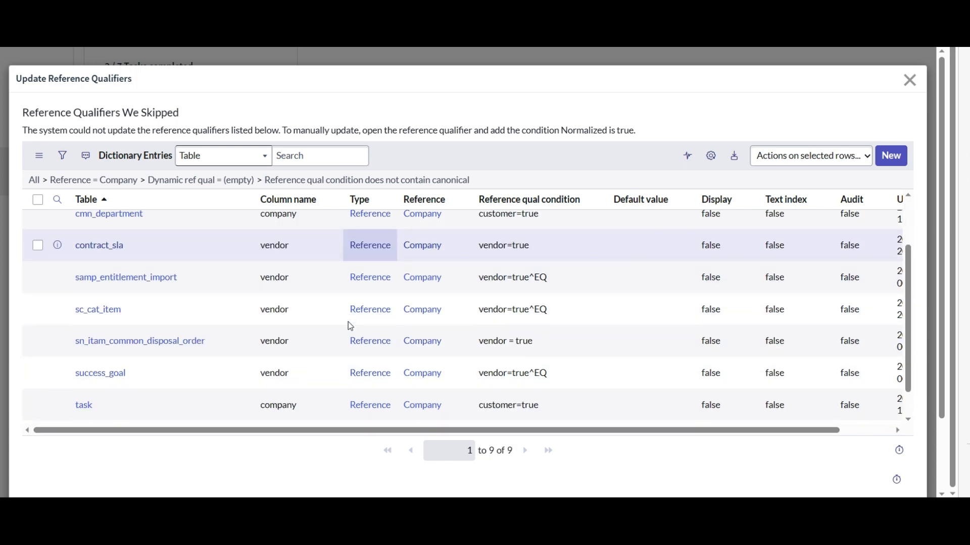
pyautogui.scroll(5, 349, 326)
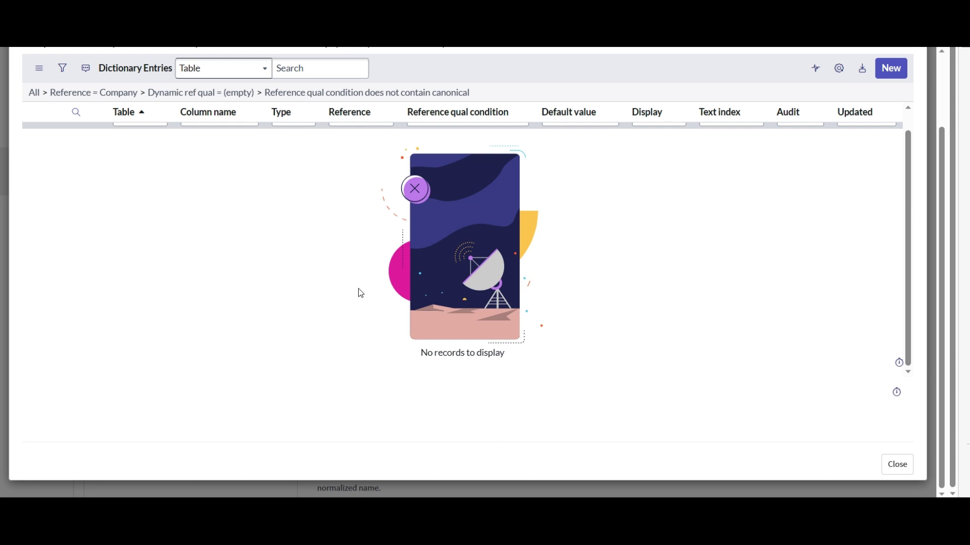
pyautogui.click(903, 469)
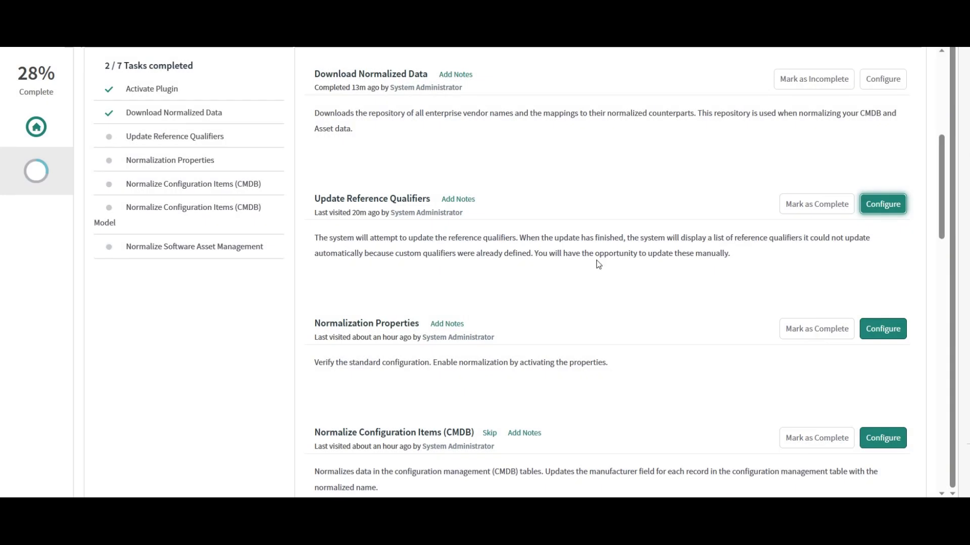
pyautogui.click(809, 204)
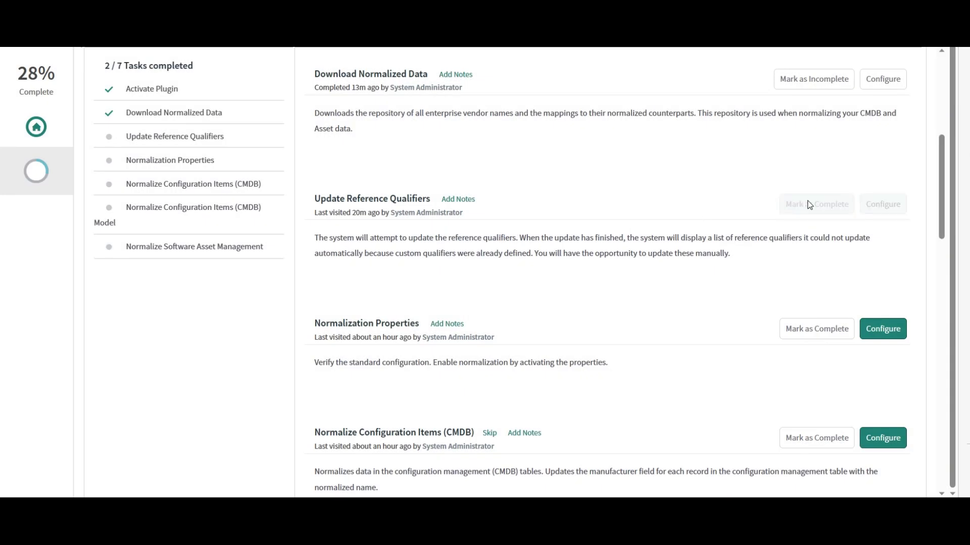
pyautogui.scroll(-2, 728, 251)
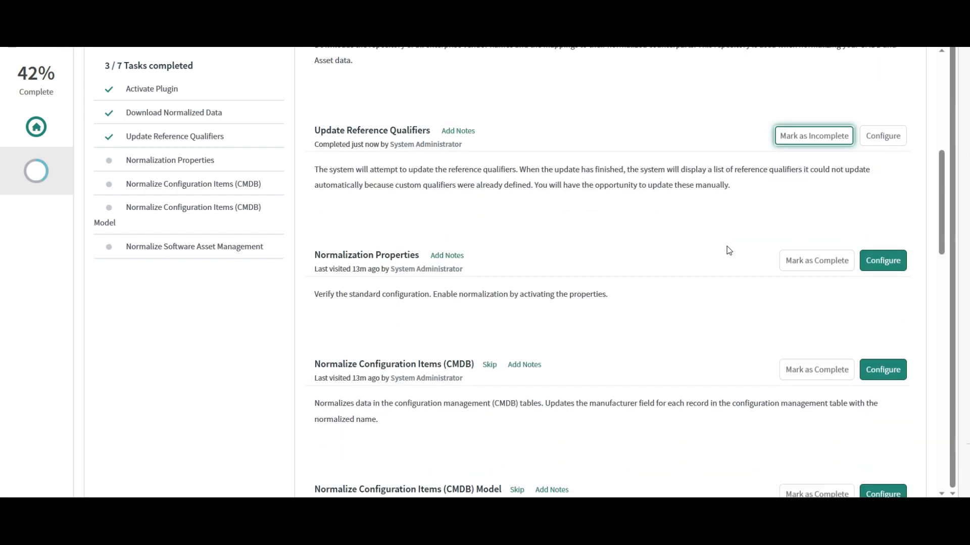
# - Enable all five normalization properties: Company qualifiers, business rule, Discovery, Normalization API, core_company records. Save them
pyautogui.click(886, 260)
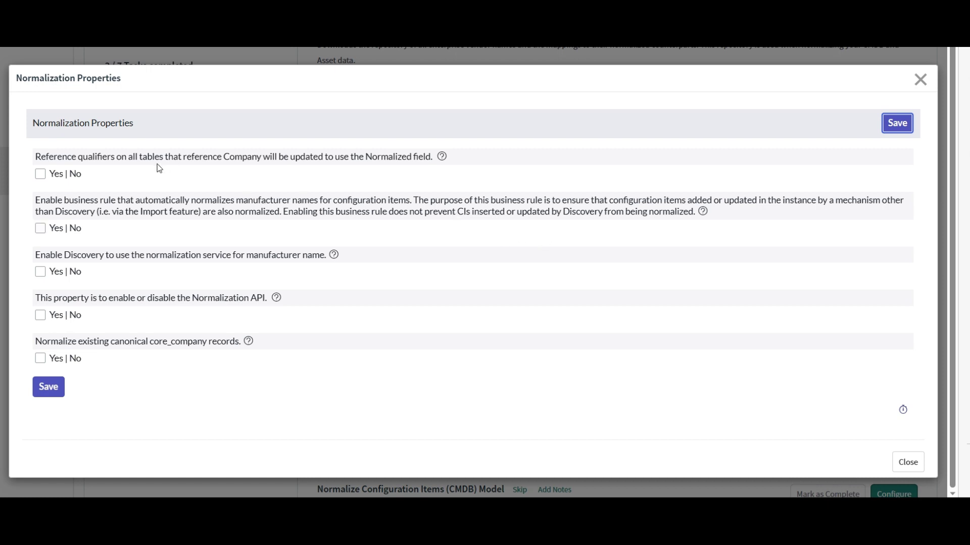
pyautogui.click(41, 174)
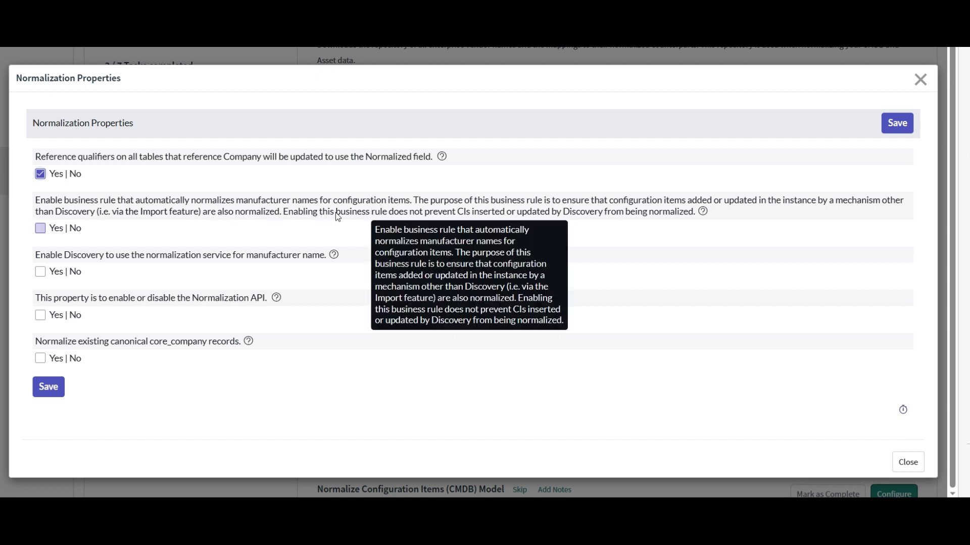
pyautogui.click(40, 228)
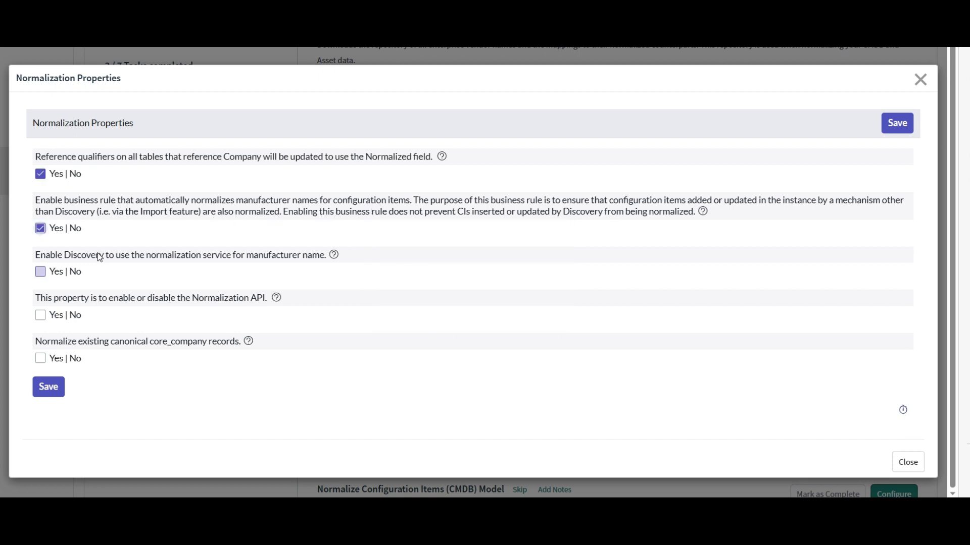
pyautogui.click(41, 272)
pyautogui.click(41, 316)
pyautogui.click(41, 359)
pyautogui.click(49, 390)
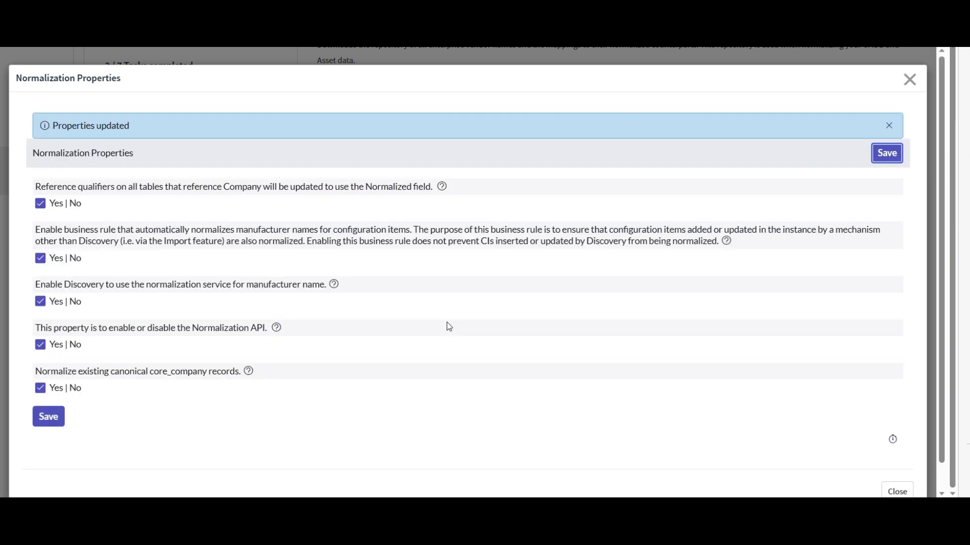
pyautogui.scroll(-1, 795, 313)
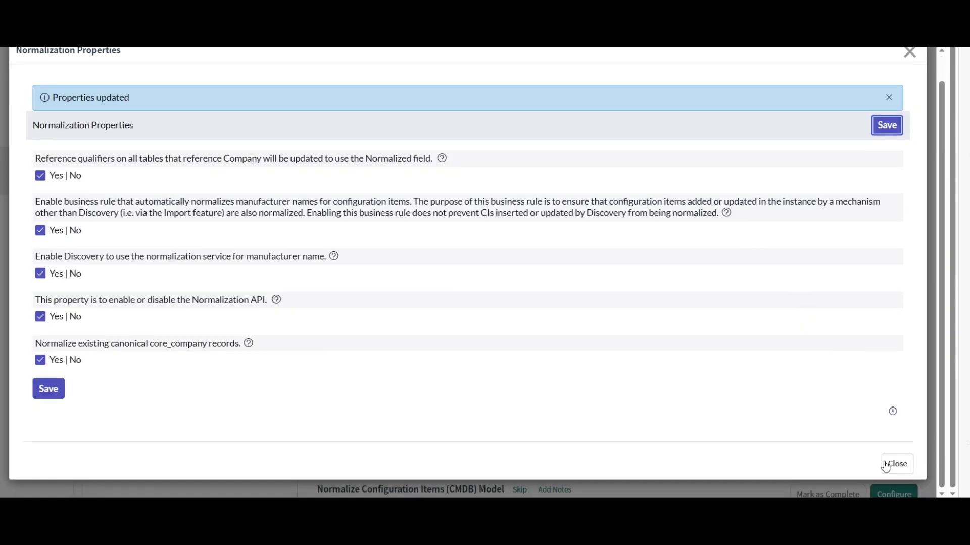
pyautogui.click(905, 461)
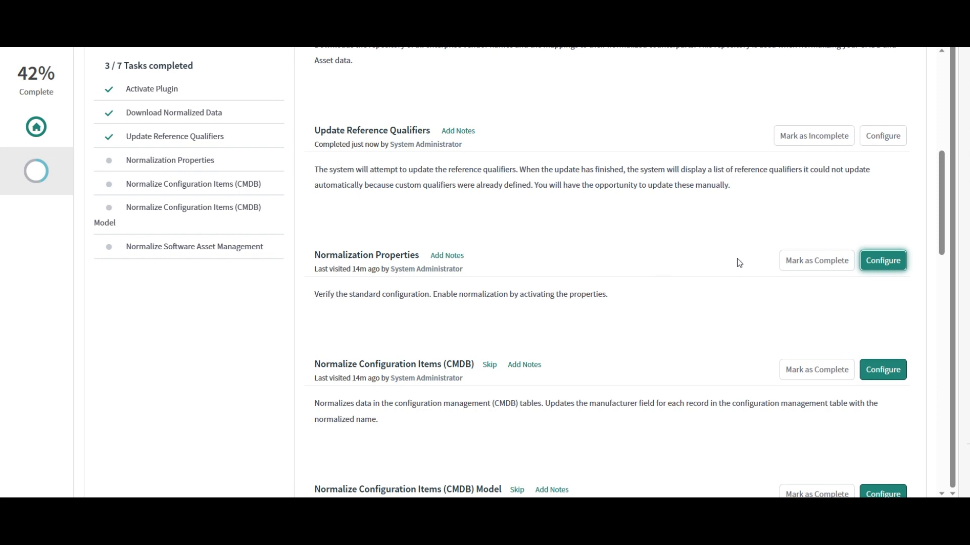
# - Mark the Normalization Properties task as complete
pyautogui.click(818, 260)
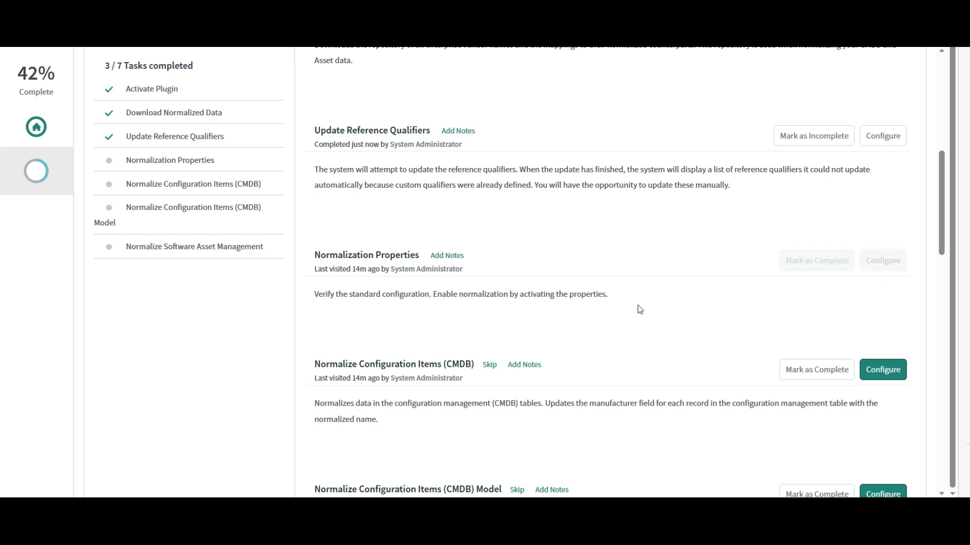
pyautogui.scroll(-1, 638, 309)
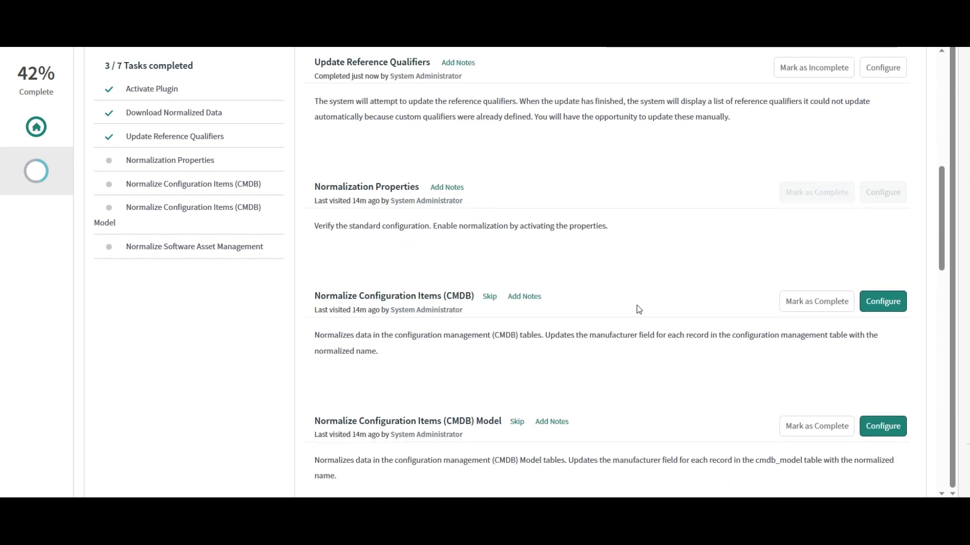
pyautogui.scroll(-1, 639, 310)
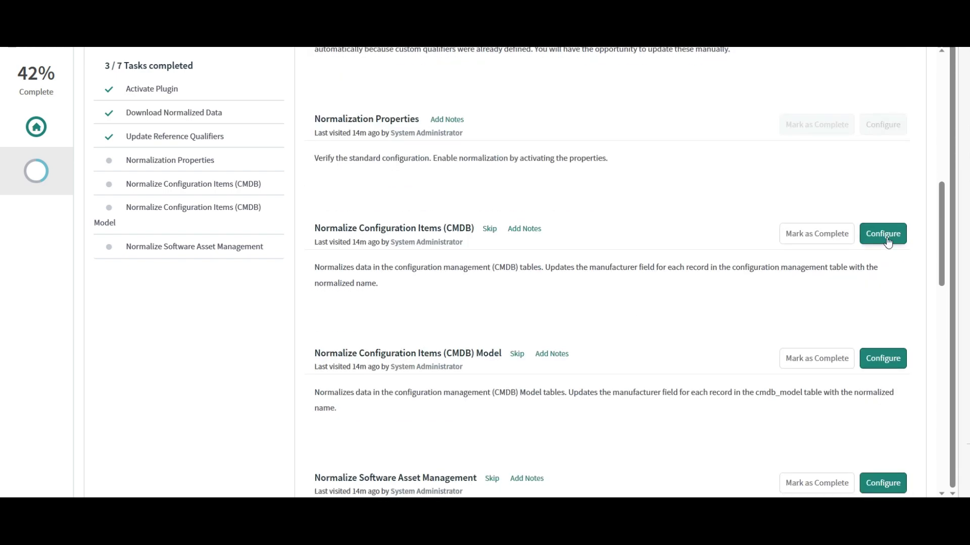
# - Run the Configuration Items (CMDB) manufacturer normalization and mark that task complete
pyautogui.click(883, 234)
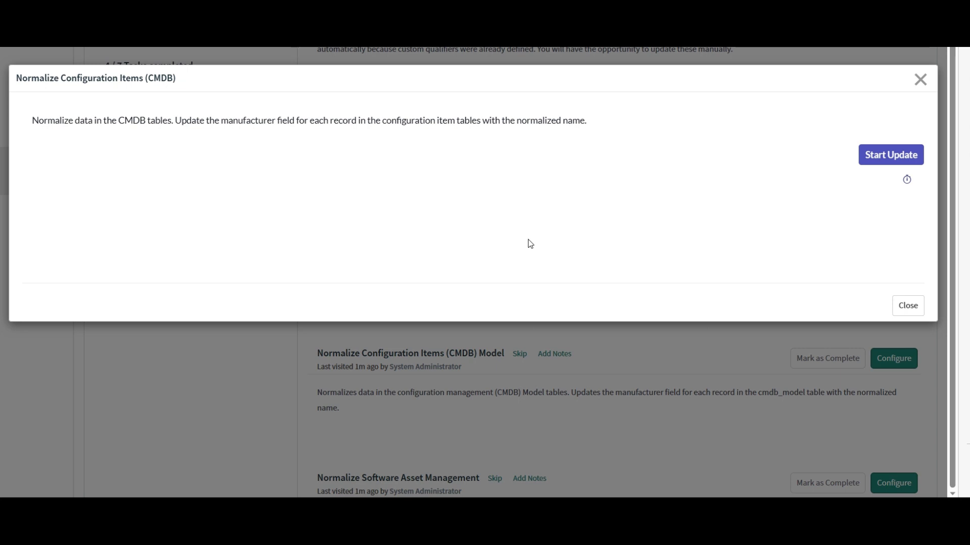
pyautogui.click(883, 157)
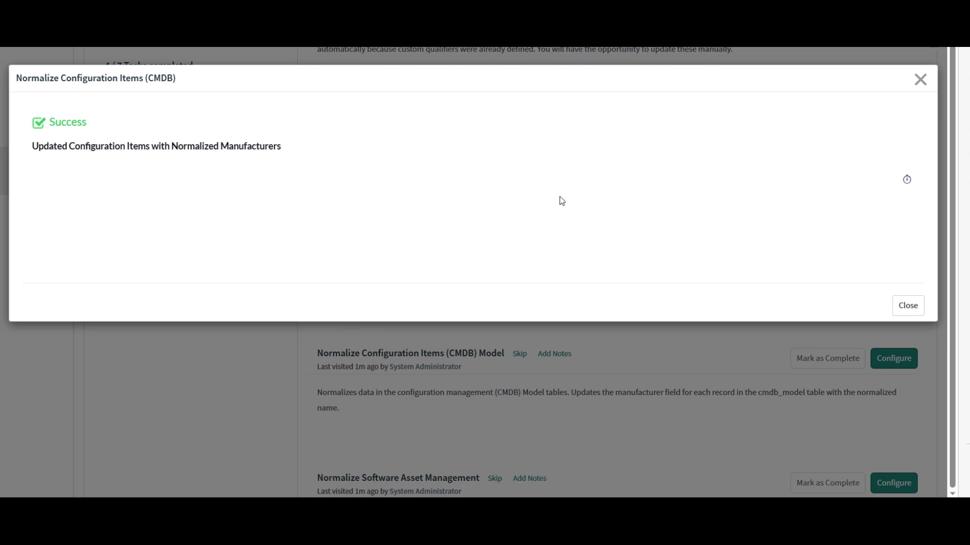
pyautogui.click(907, 306)
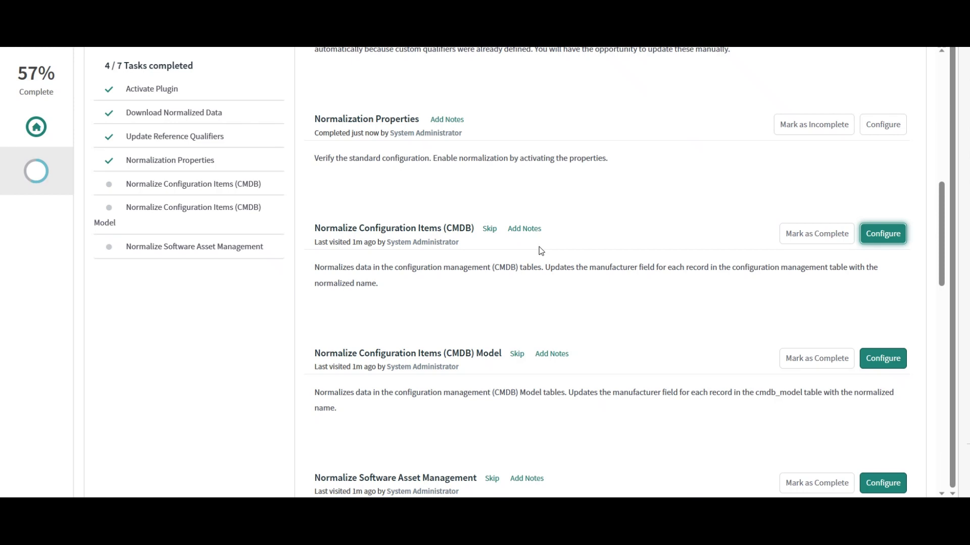
pyautogui.scroll(-3, 539, 251)
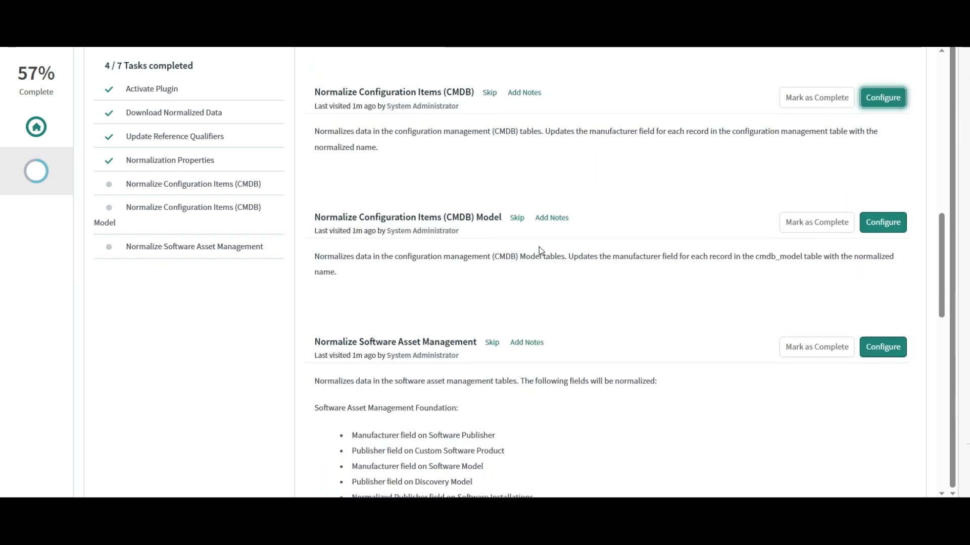
pyautogui.scroll(1, 539, 251)
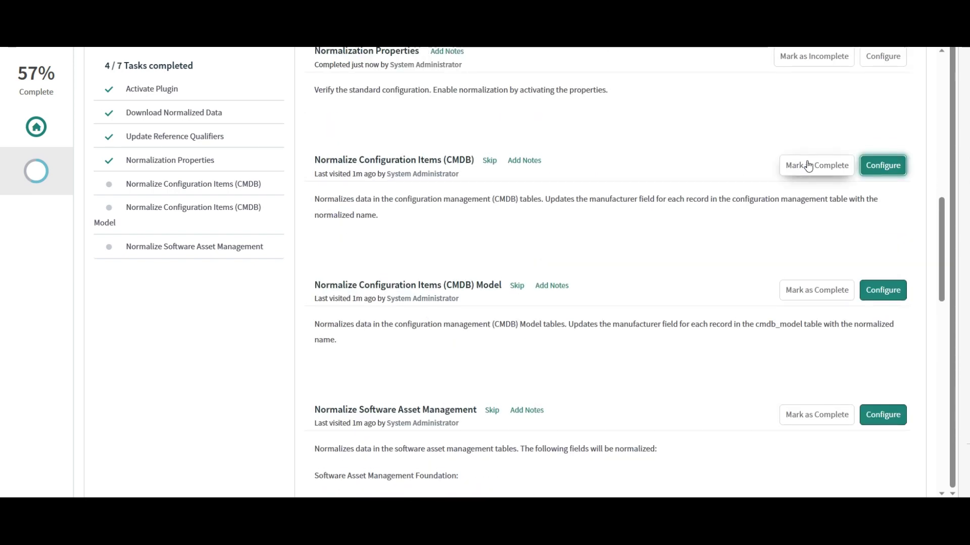
pyautogui.click(808, 165)
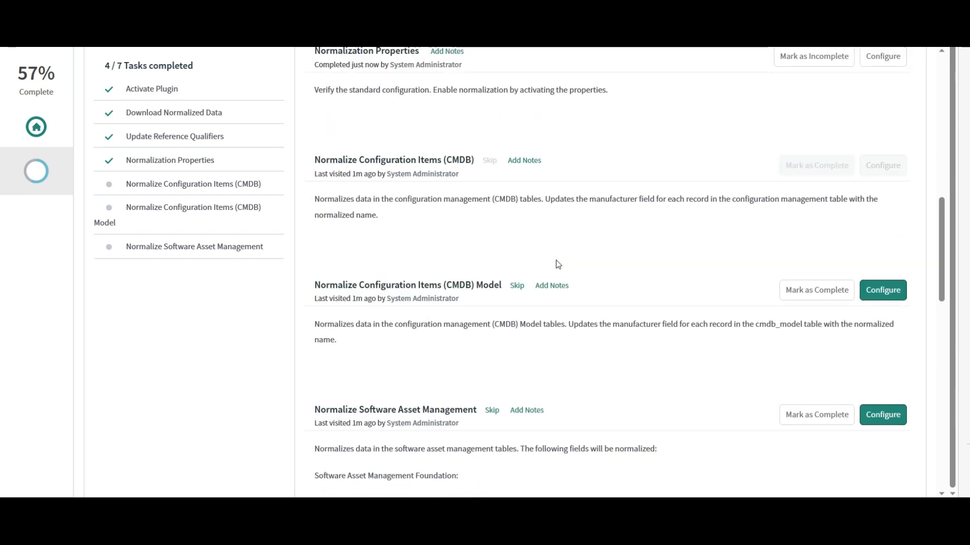
pyautogui.scroll(-1, 557, 260)
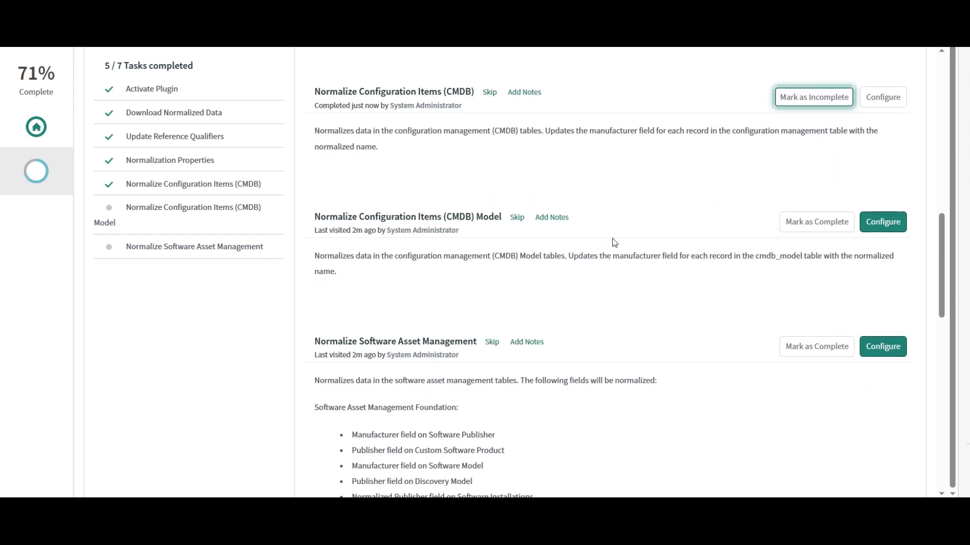
# - Run the CMDB Model manufacturer normalization update and mark the task complete (6 of 7)
pyautogui.click(882, 221)
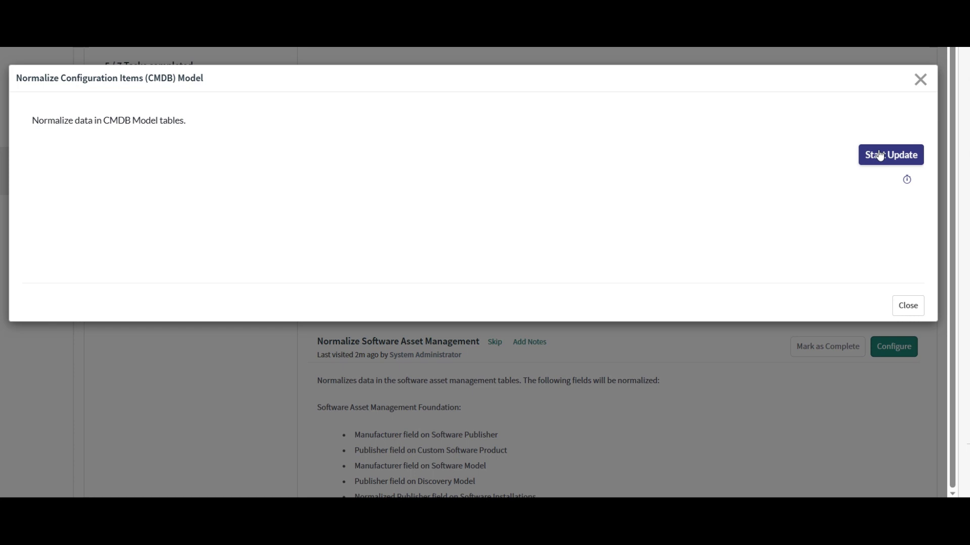
pyautogui.click(880, 156)
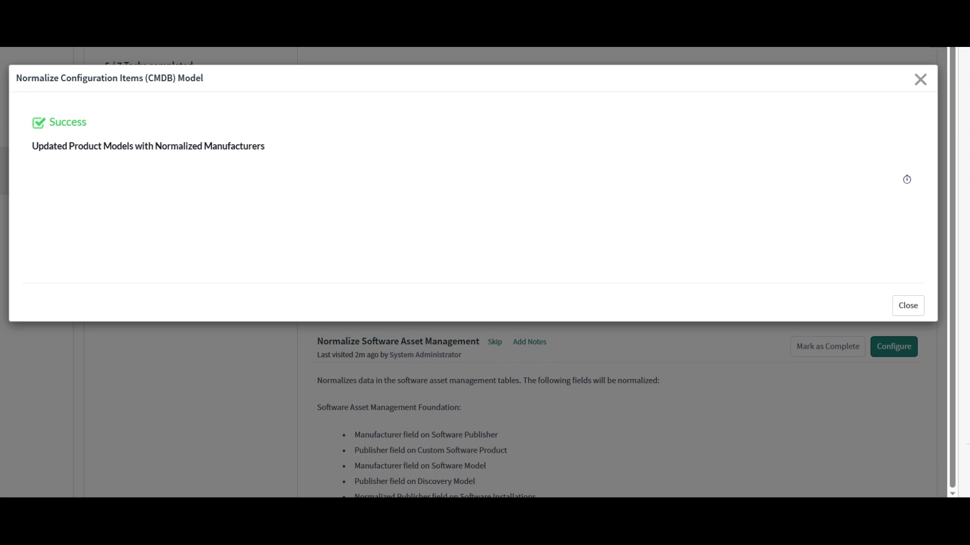
pyautogui.click(907, 305)
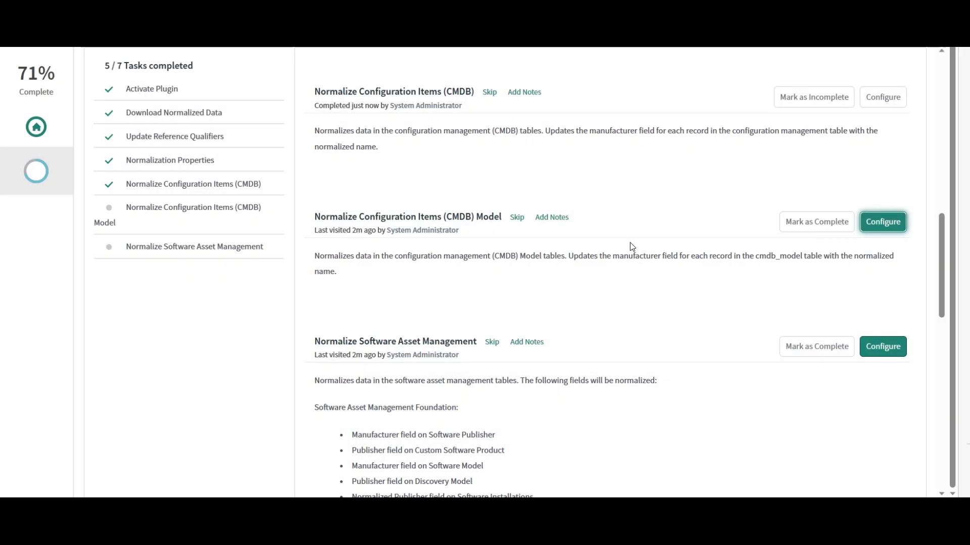
pyautogui.click(810, 226)
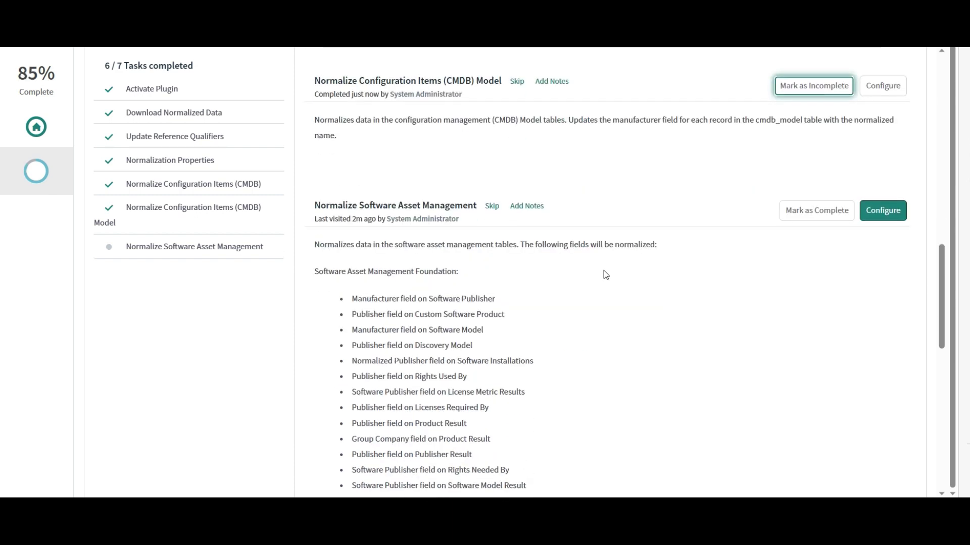
# - Run the Software Asset Management normalization update and dismiss the success message
pyautogui.click(872, 214)
pyautogui.click(883, 210)
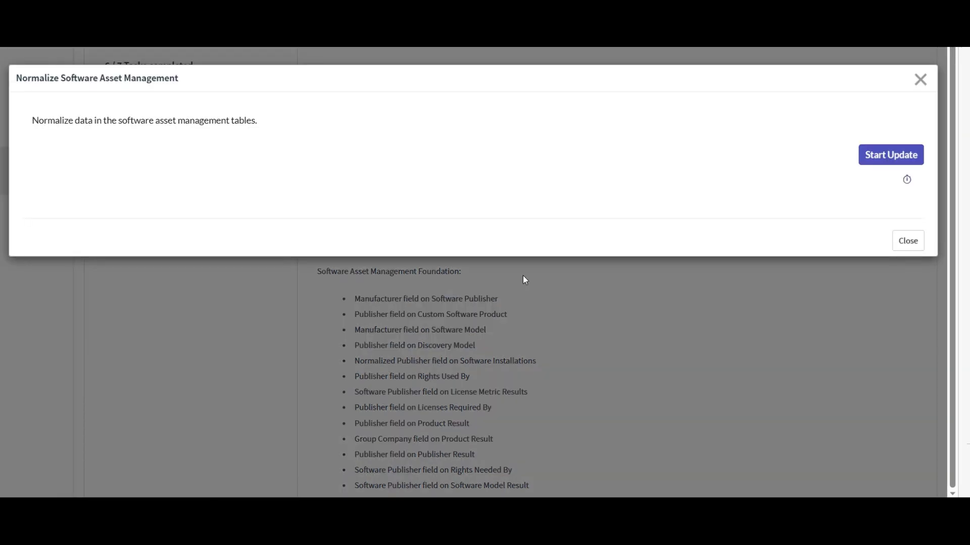
pyautogui.click(887, 155)
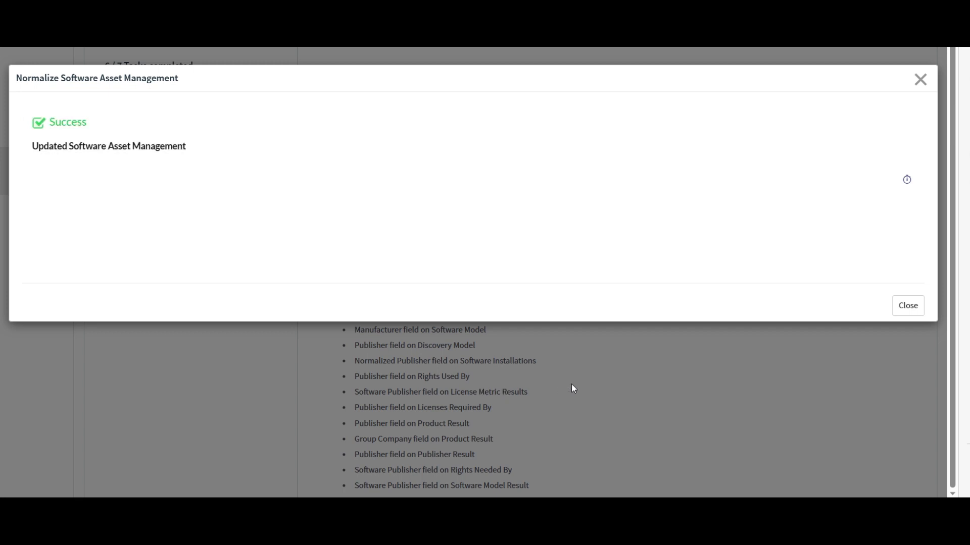
pyautogui.click(906, 306)
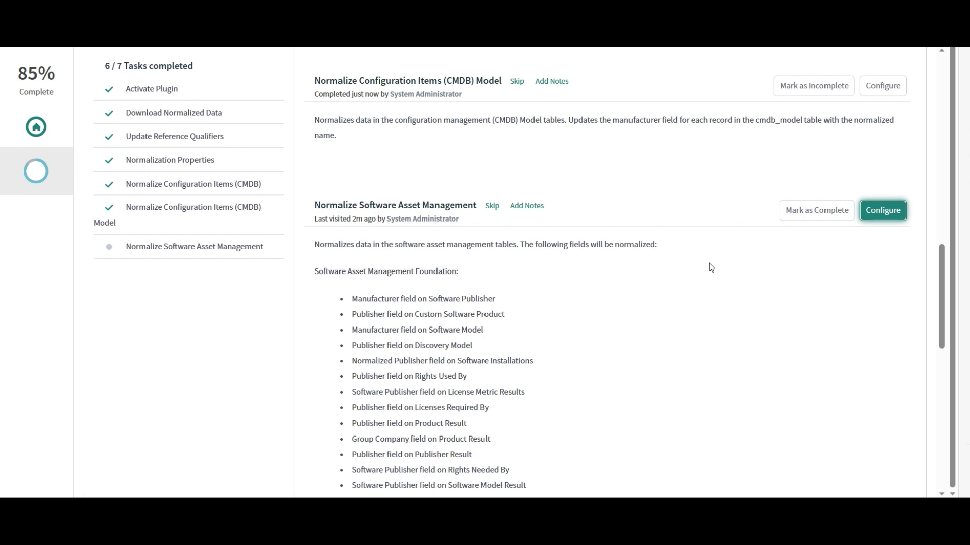
# - Scroll through the list of fields the Software Asset Management normalization covers
pyautogui.scroll(-1, 709, 267)
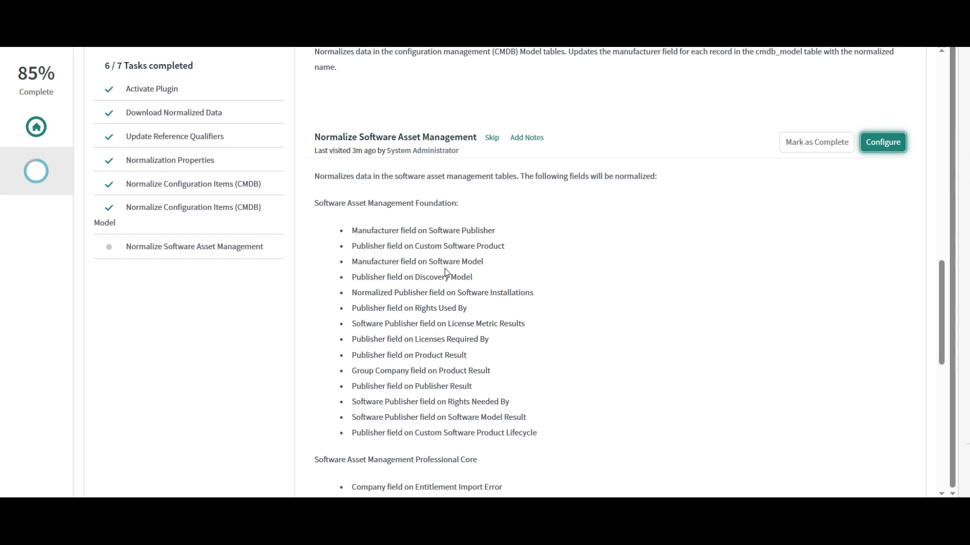
pyautogui.scroll(-2, 446, 273)
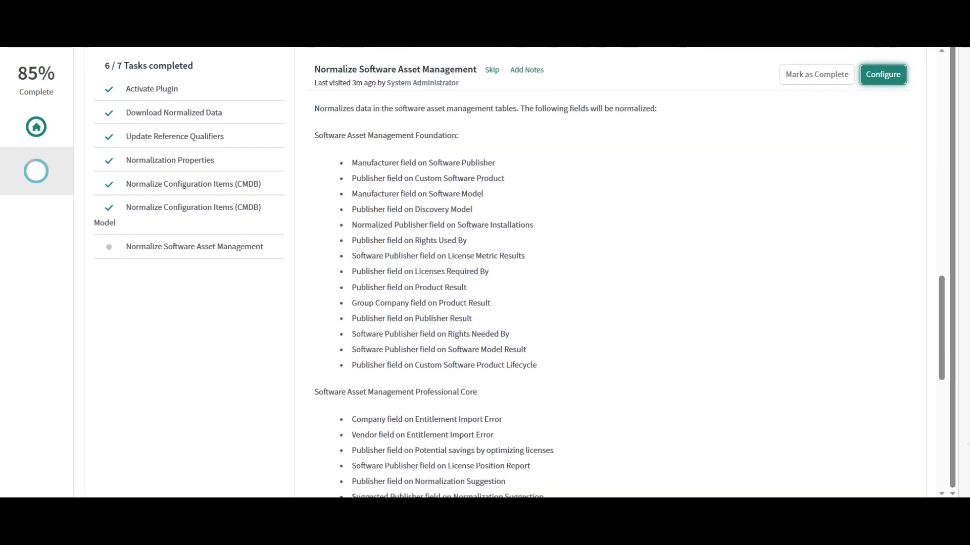
pyautogui.scroll(-4, 446, 273)
pyautogui.scroll(-4, 447, 272)
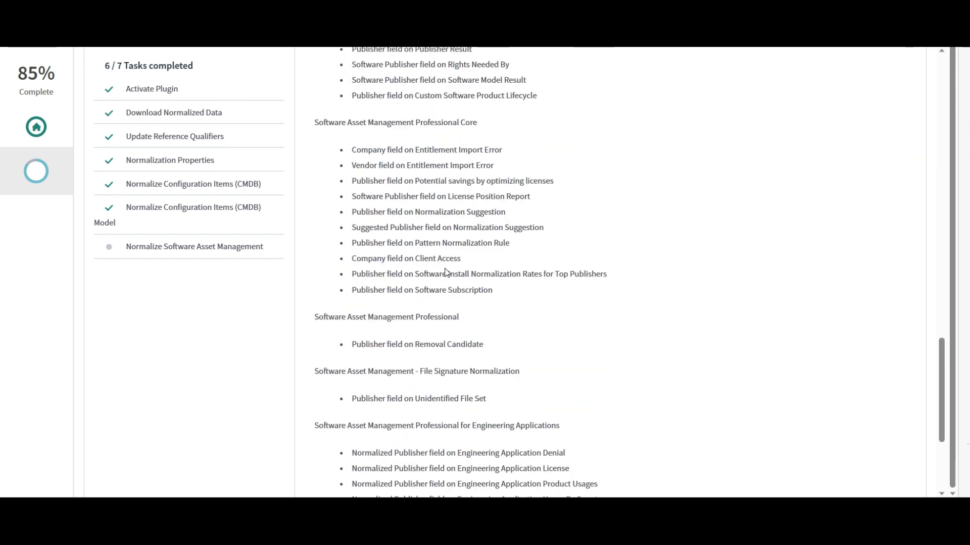
pyautogui.scroll(-2, 447, 273)
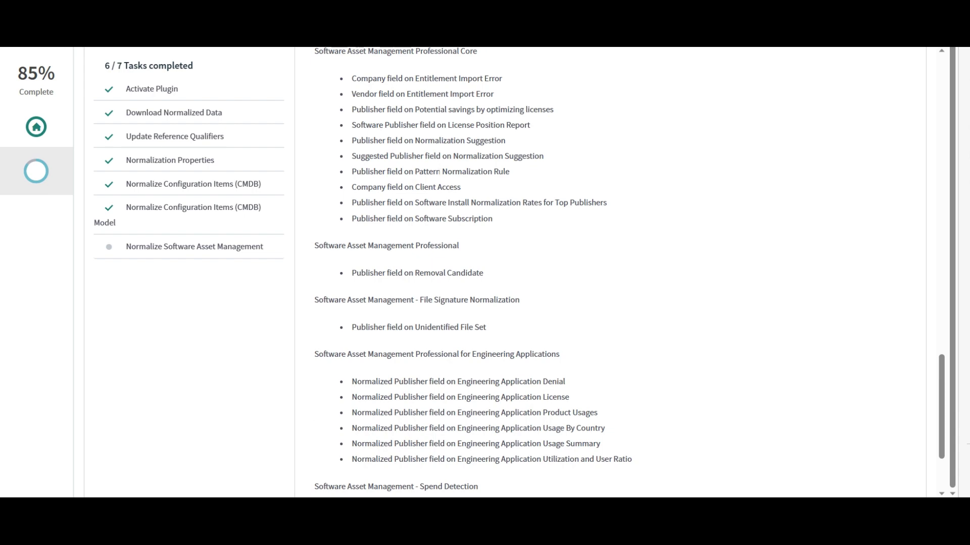
pyautogui.scroll(7, 446, 272)
pyautogui.scroll(3, 446, 273)
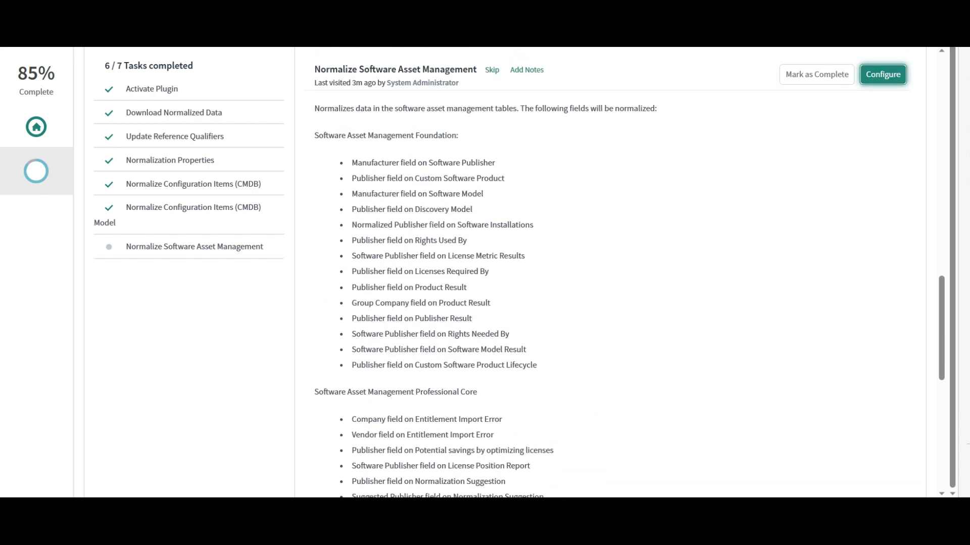
pyautogui.scroll(-12, 460, 279)
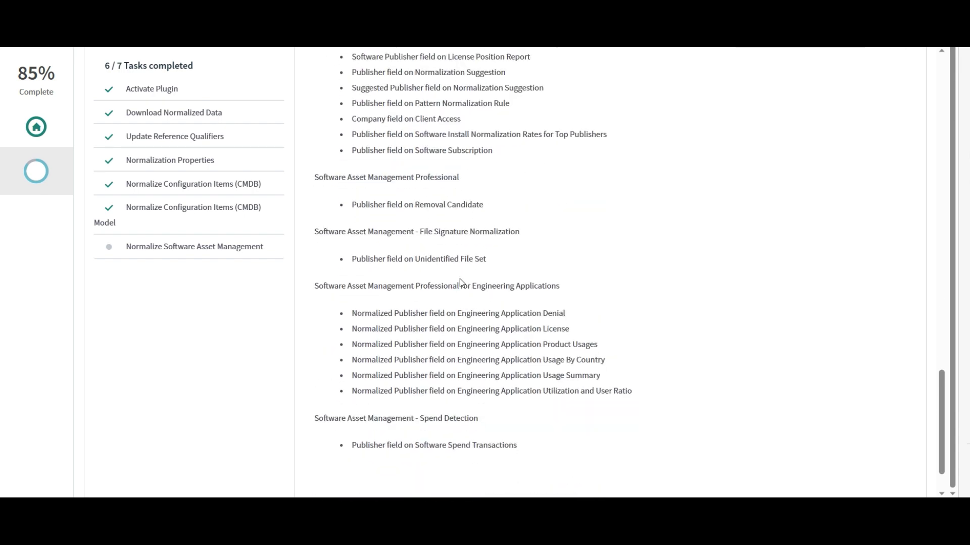
pyautogui.scroll(-2, 459, 251)
pyautogui.scroll(8, 458, 250)
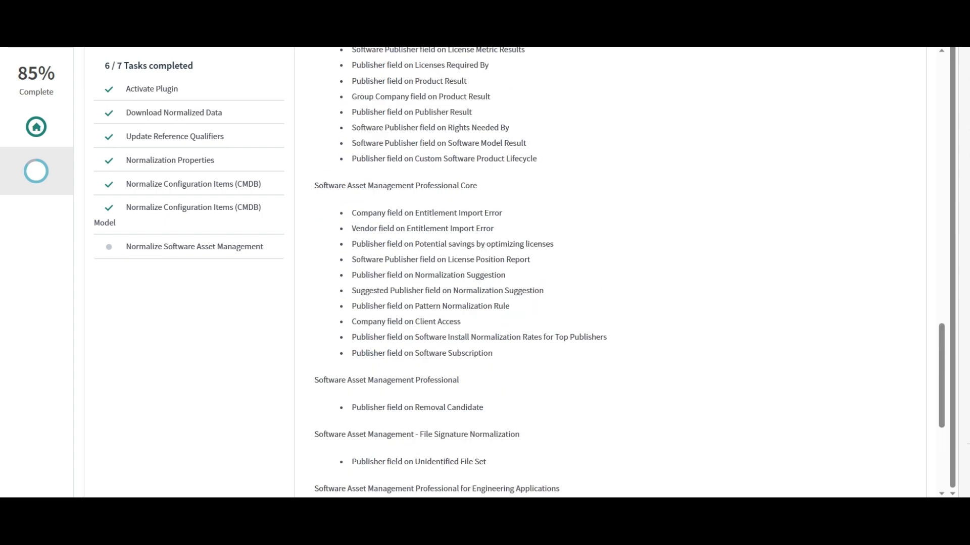
pyautogui.scroll(17, 458, 250)
pyautogui.scroll(-4, 639, 226)
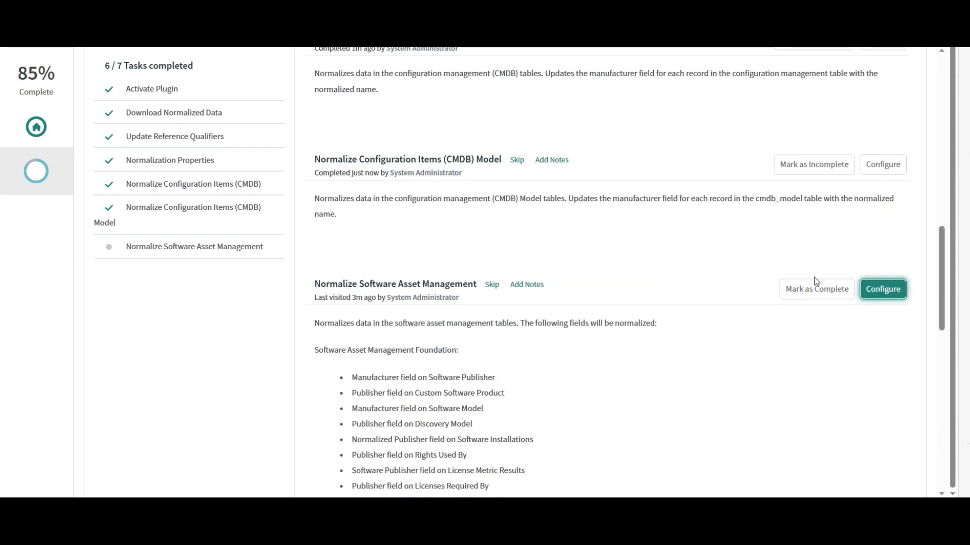
# - Mark Normalize Software Asset Management as complete
pyautogui.click(814, 283)
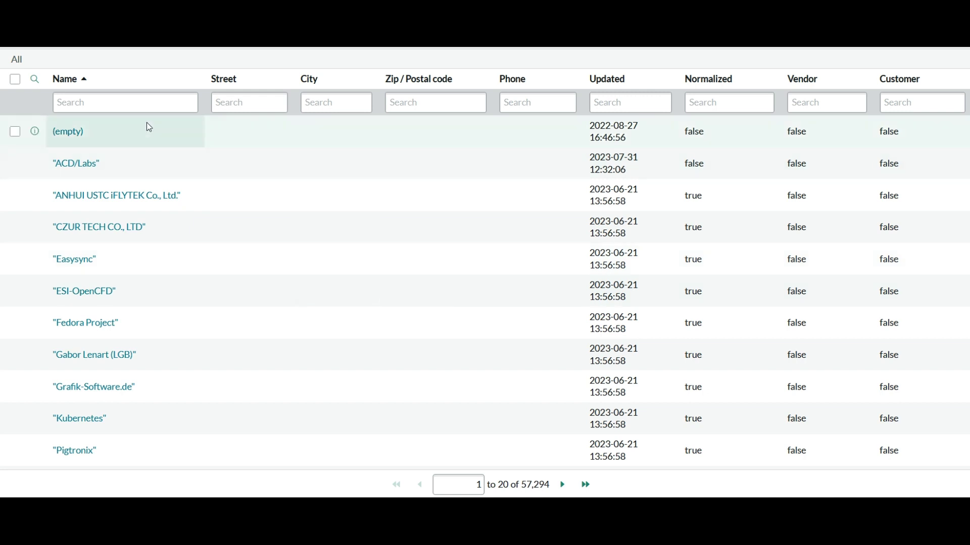
# - Filter the Companies list by Name *oracle, leaving nine records
pyautogui.click(110, 103)
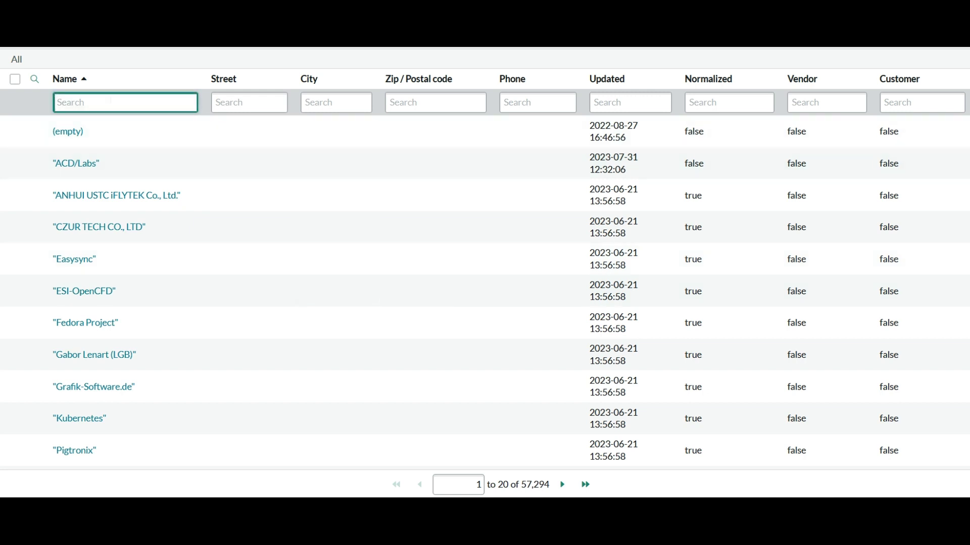
pyautogui.write('*oracle')
pyautogui.press('Return')
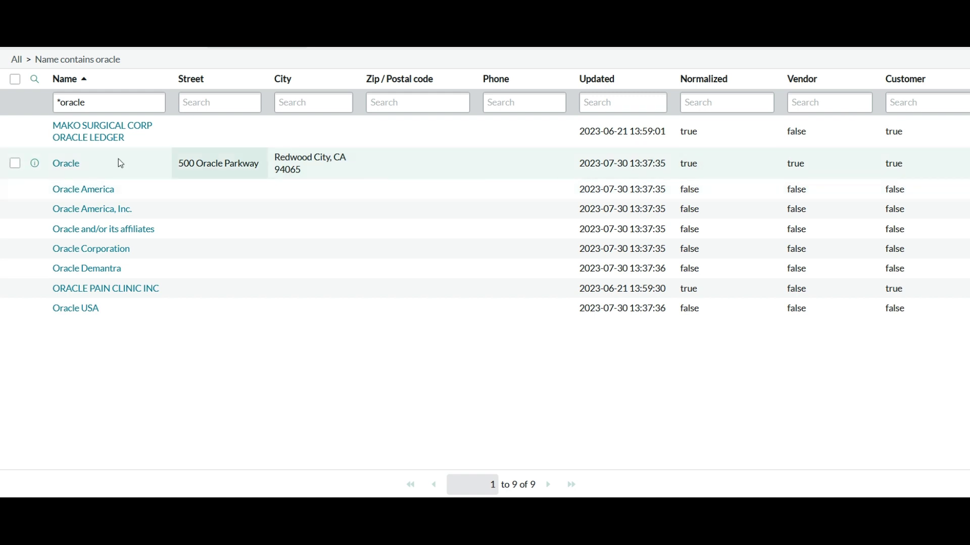
# - Open the Oracle company record and view its Normalized Company Mapping and Normalized Company Name tabs
pyautogui.click(67, 165)
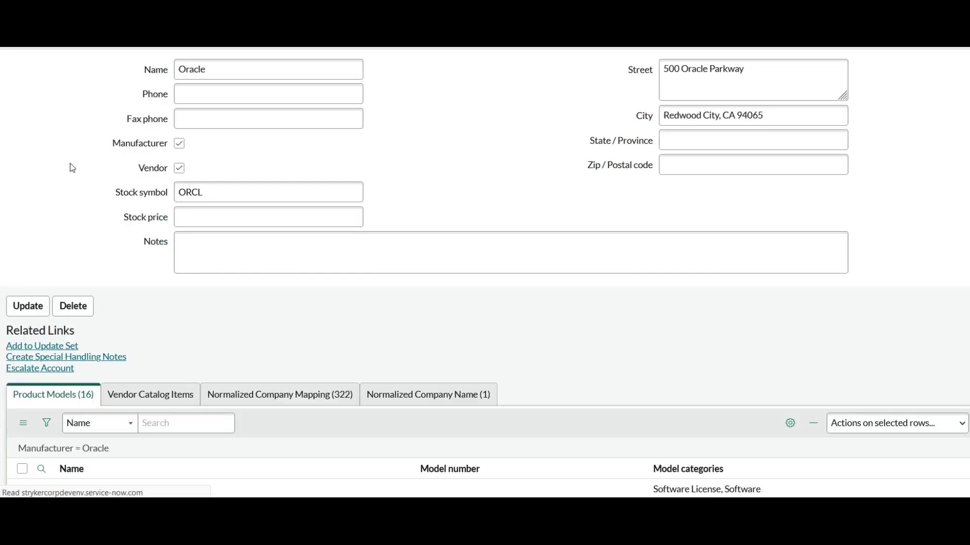
pyautogui.scroll(-3, 286, 272)
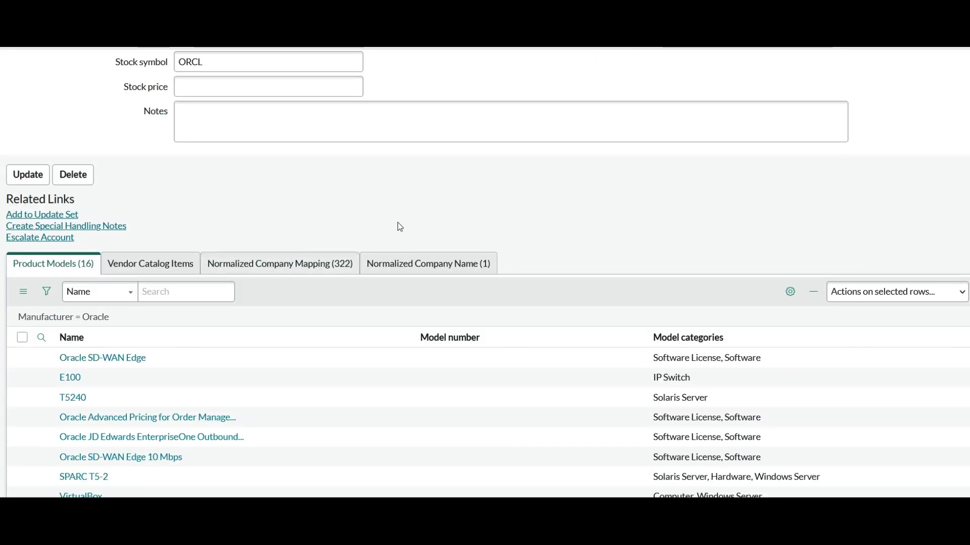
pyautogui.click(282, 269)
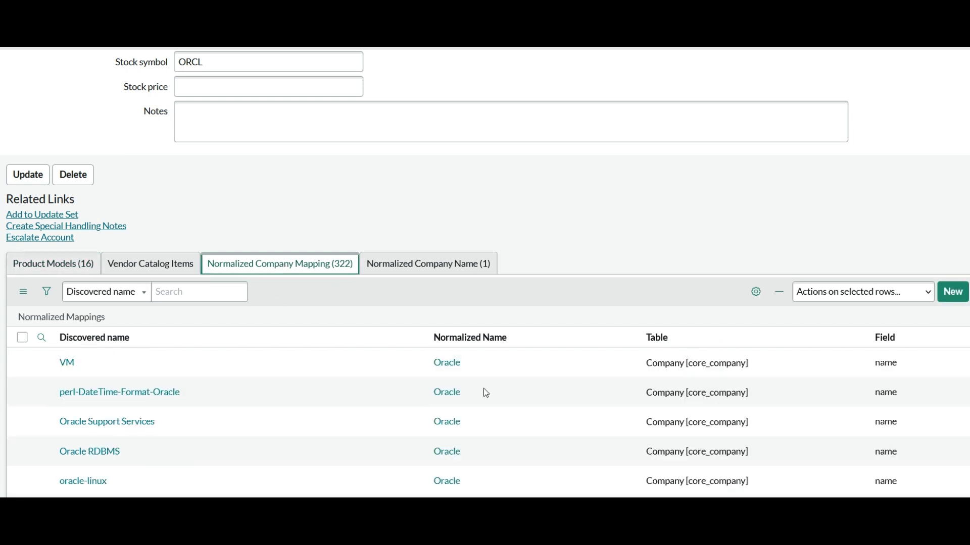
pyautogui.click(435, 275)
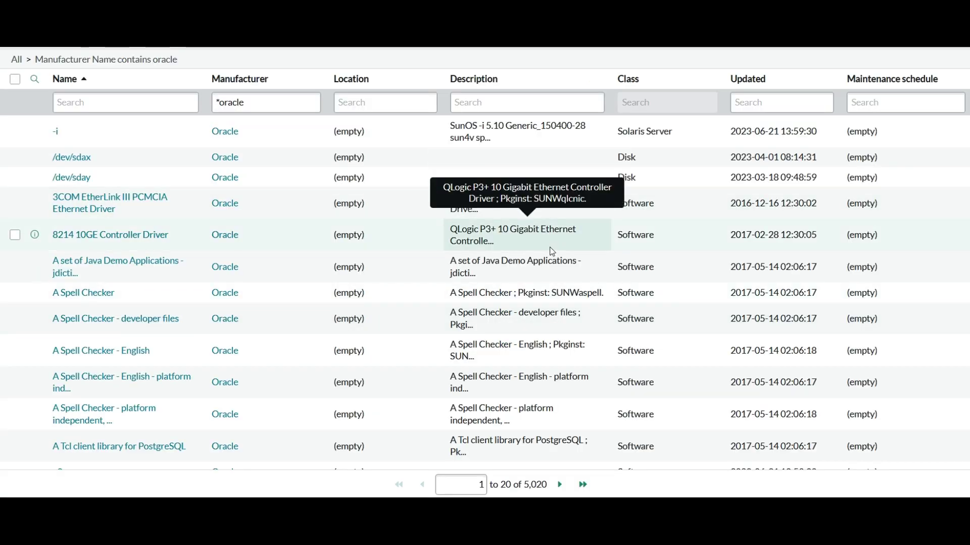
# - Group the 5,020 Oracle configuration items by Manufacturer
pyautogui.click(246, 103)
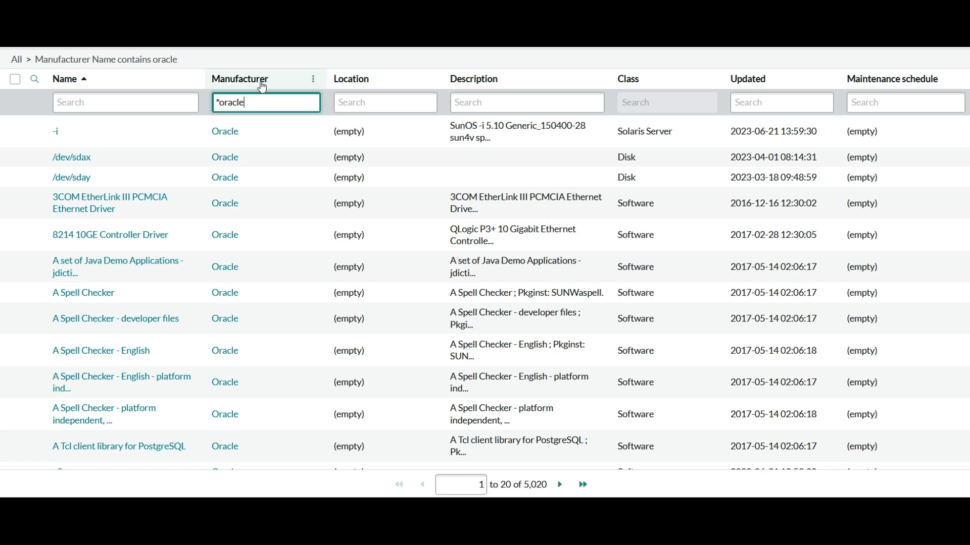
pyautogui.rightClick(262, 87)
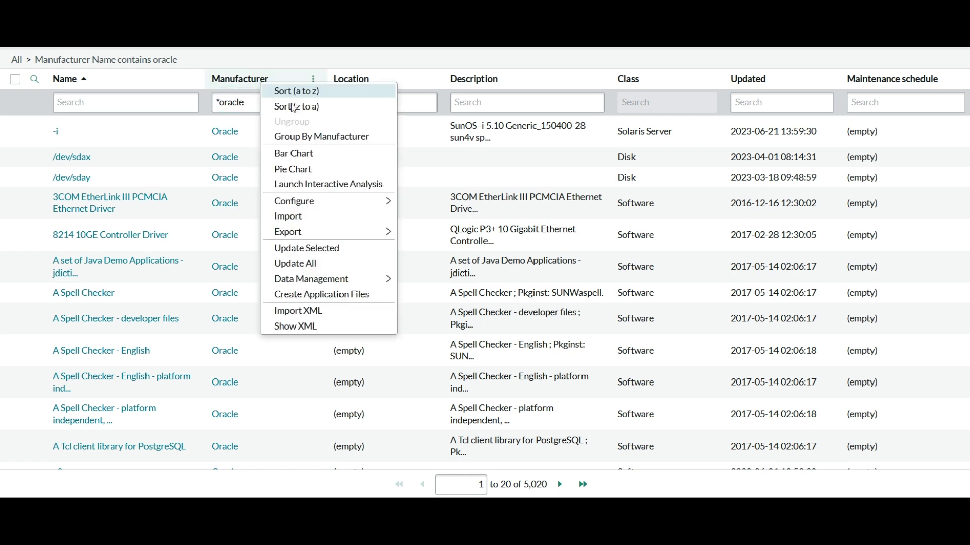
pyautogui.click(315, 140)
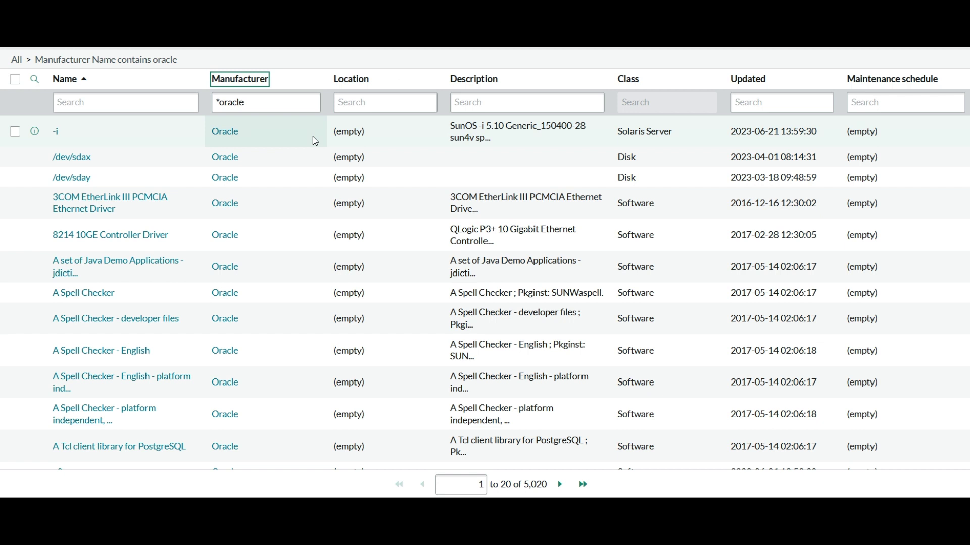